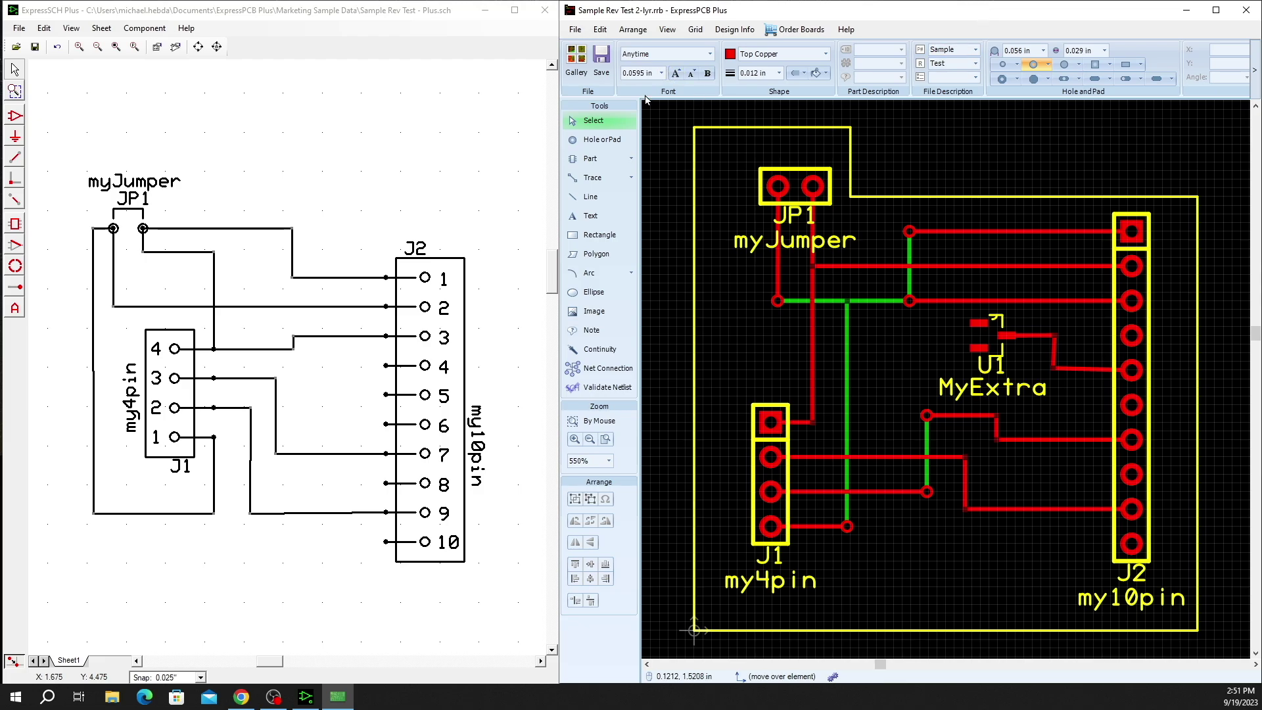
# Link the Sample Rev Test - Plus.sch schematic to the layout and validate the netlist against it.
pyautogui.click(575, 29)
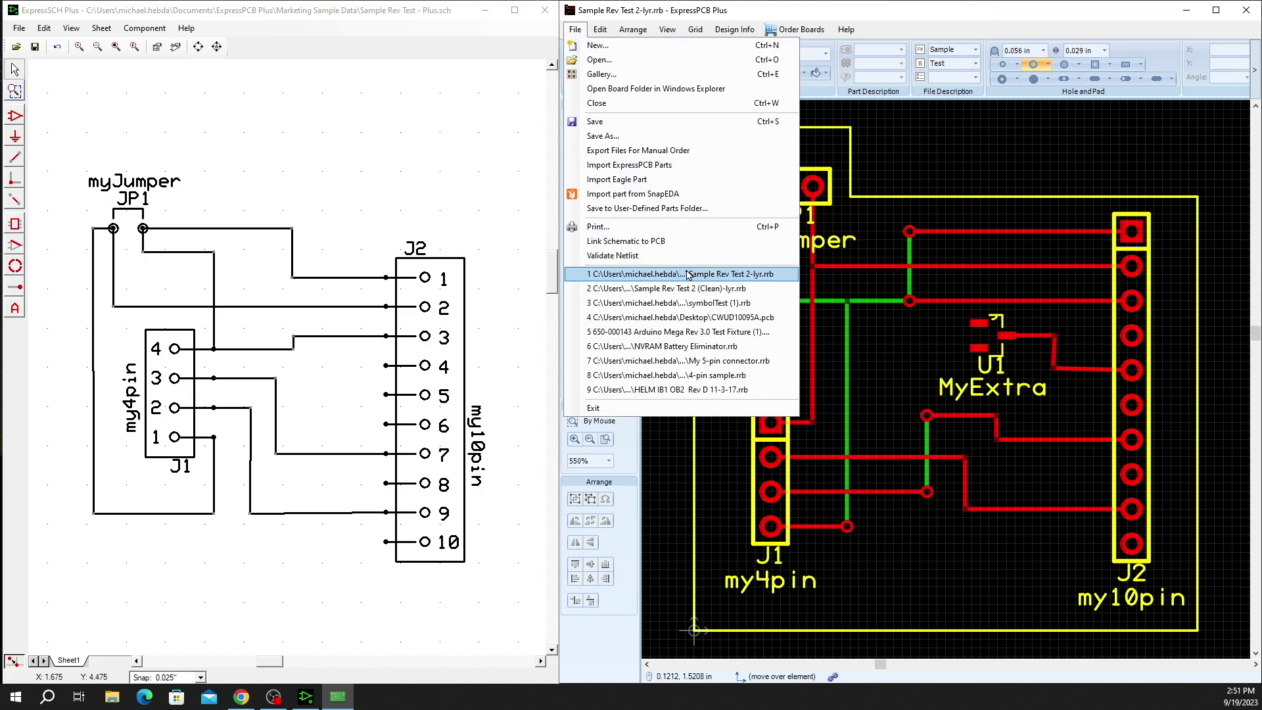
pyautogui.click(947, 152)
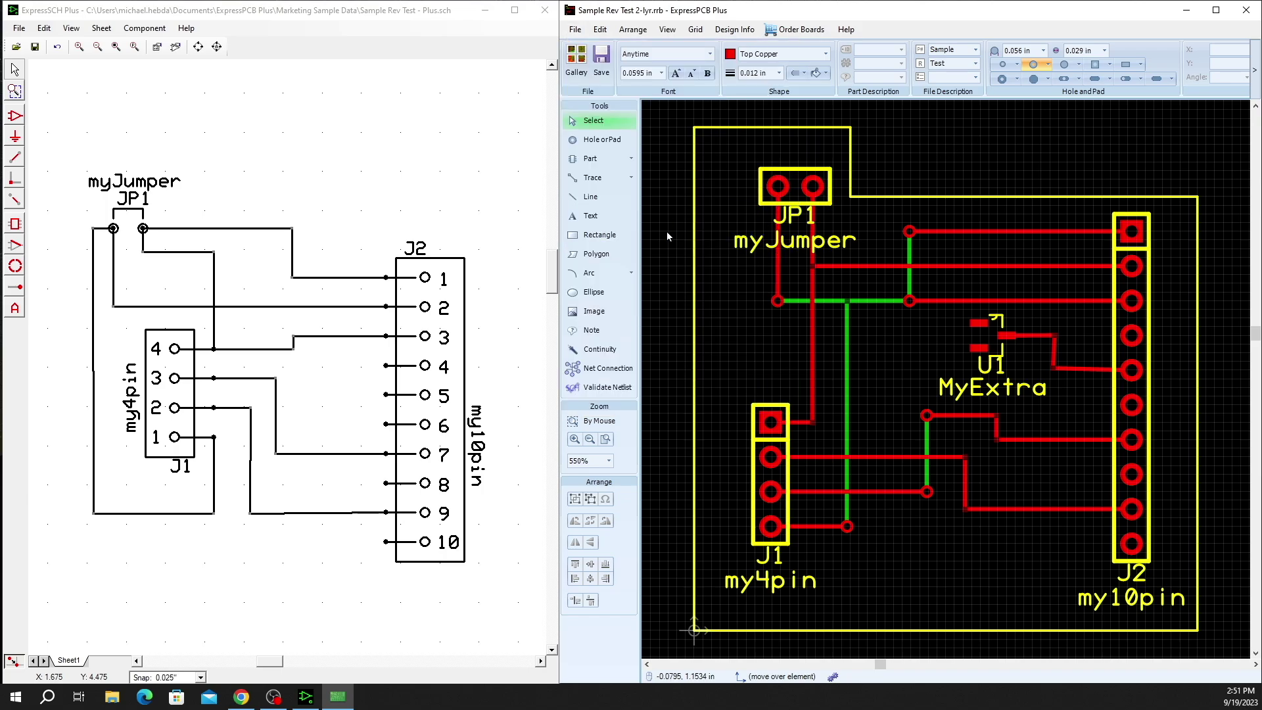
pyautogui.click(604, 389)
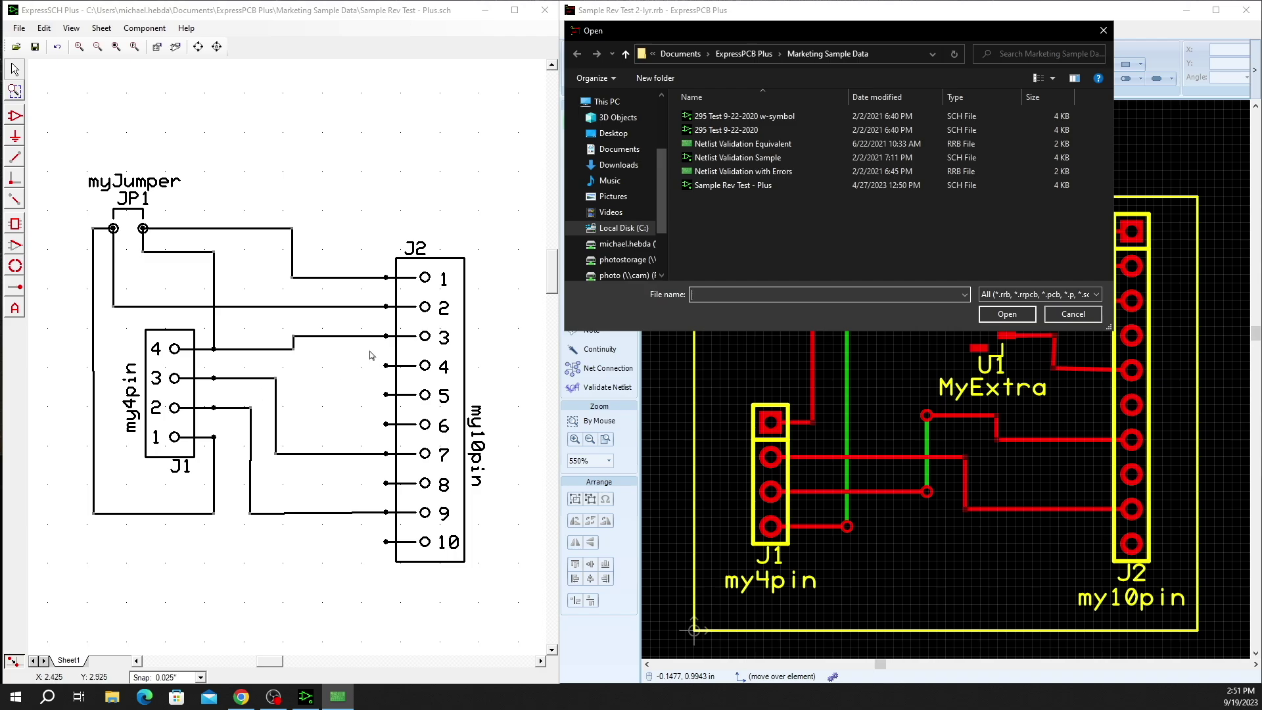
pyautogui.click(744, 185)
pyautogui.click(1007, 313)
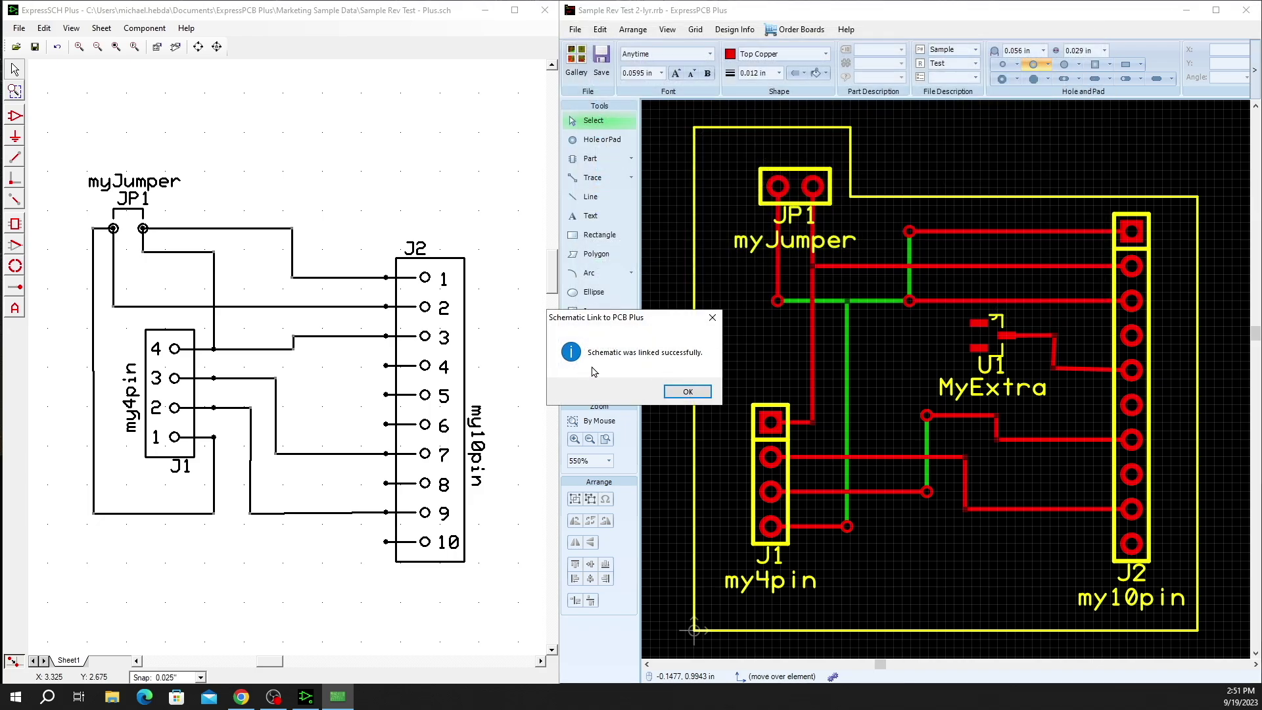
pyautogui.click(687, 391)
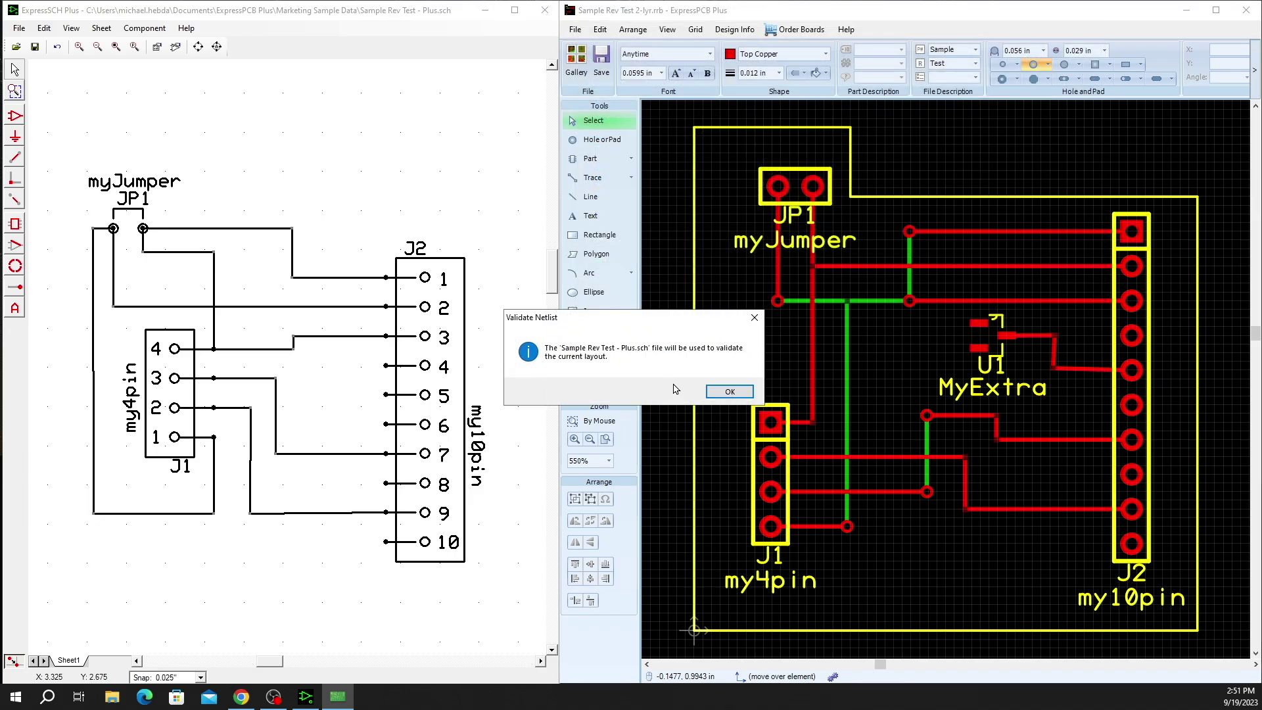
pyautogui.click(729, 392)
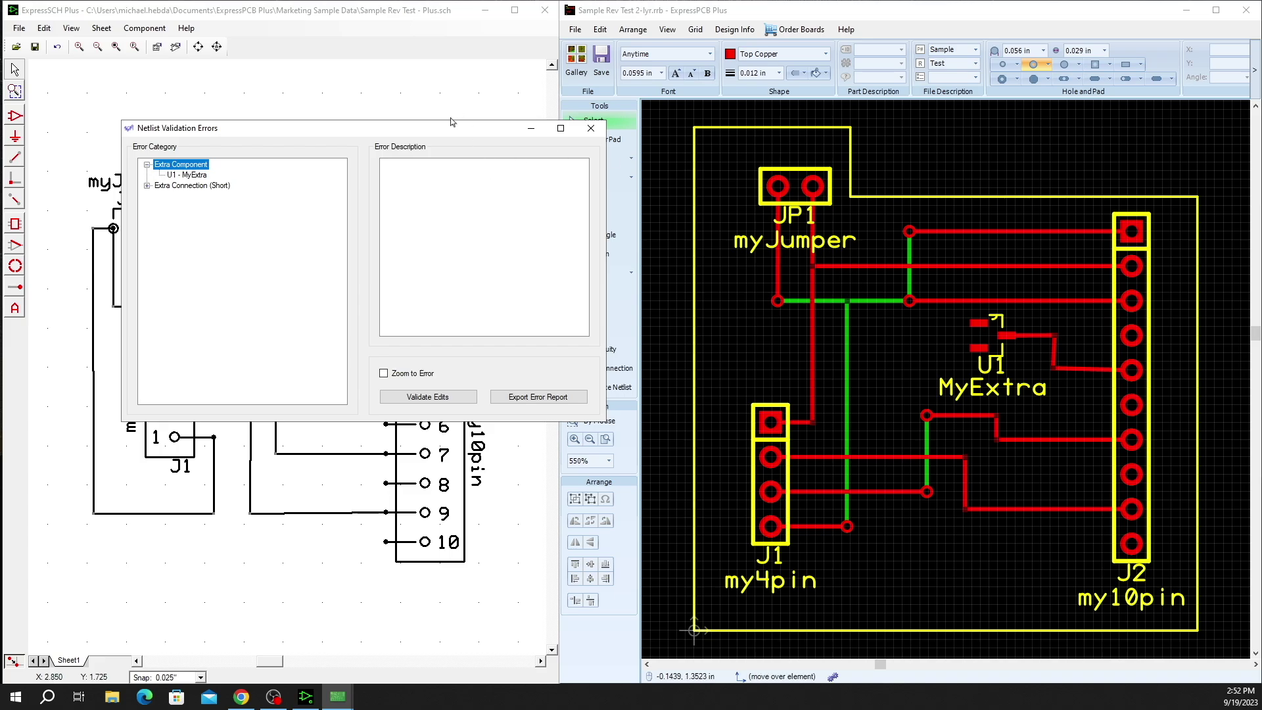
# Select the U1 - MyExtra extra component error and turn on Zoom to Error.
pyautogui.moveTo(452, 136); pyautogui.dragTo(823, 43)
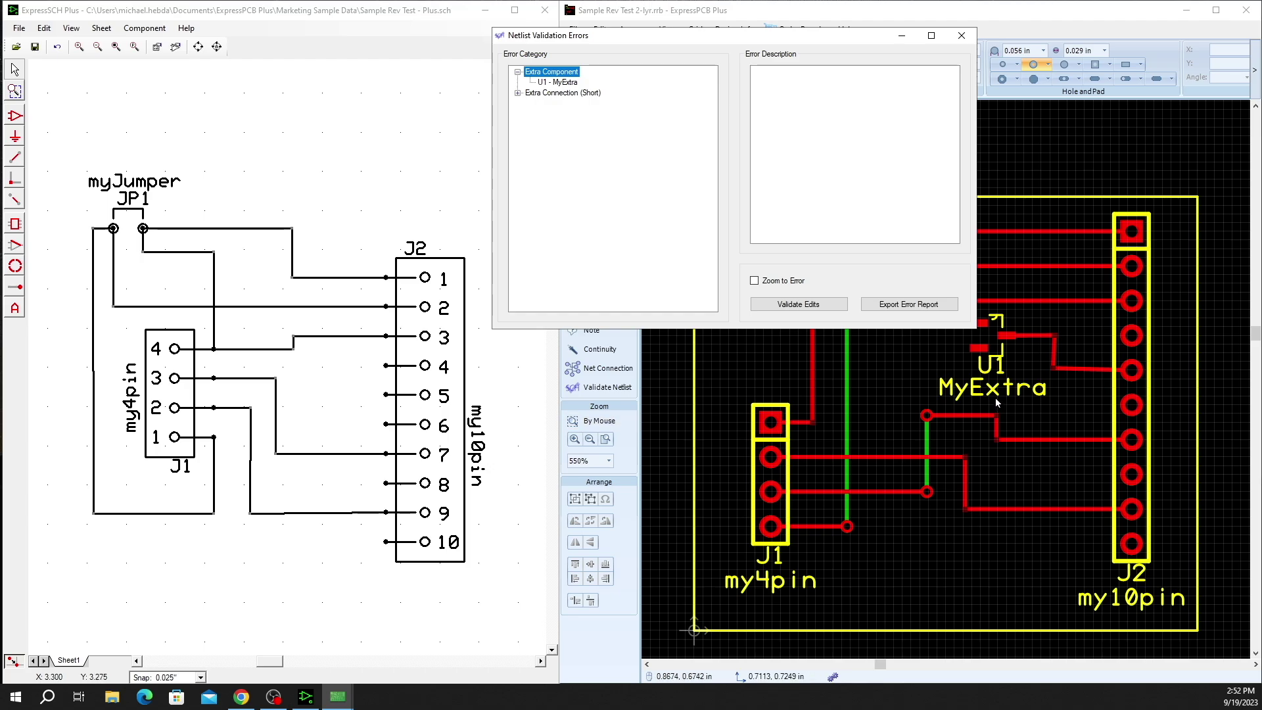
pyautogui.click(551, 82)
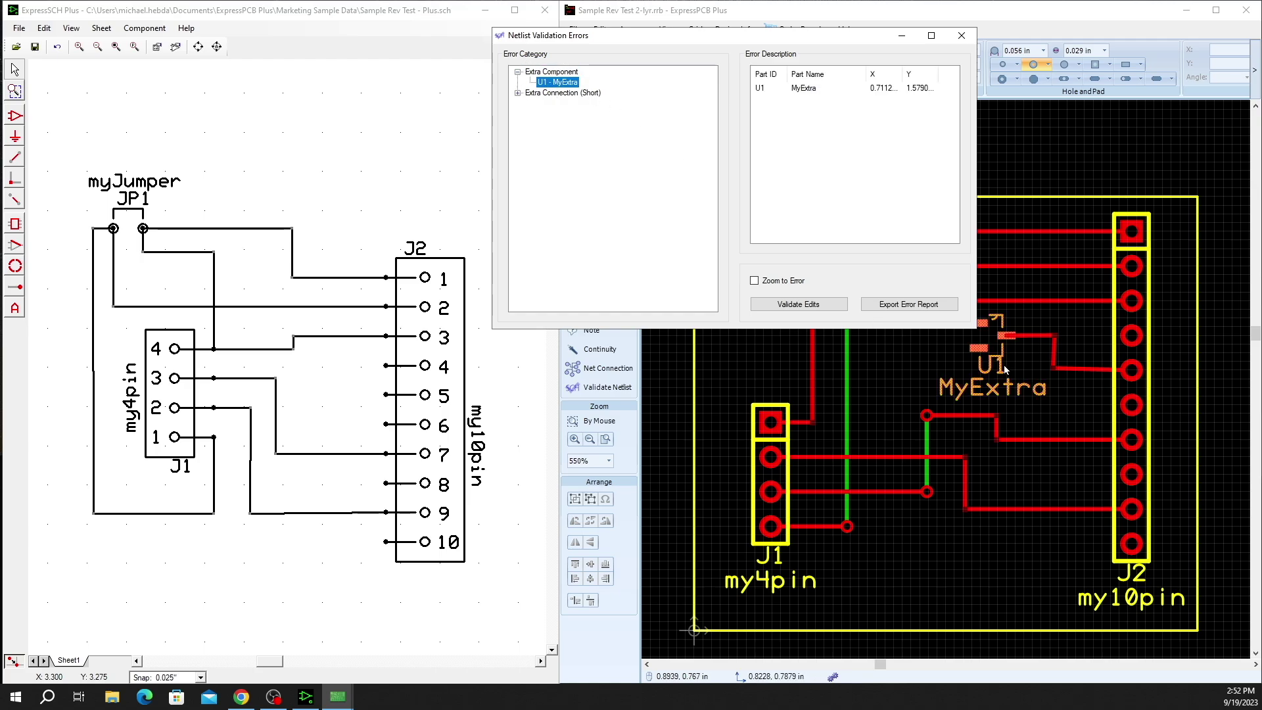
pyautogui.moveTo(847, 37); pyautogui.dragTo(736, 36)
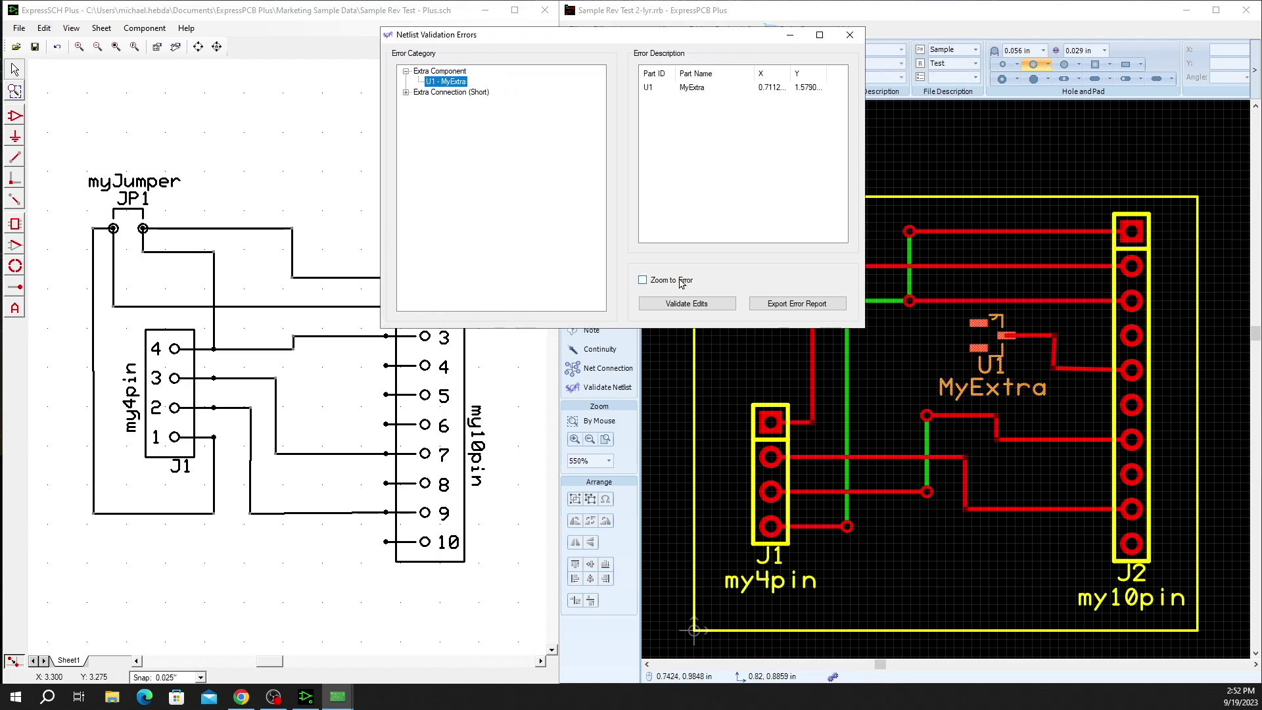
pyautogui.click(643, 281)
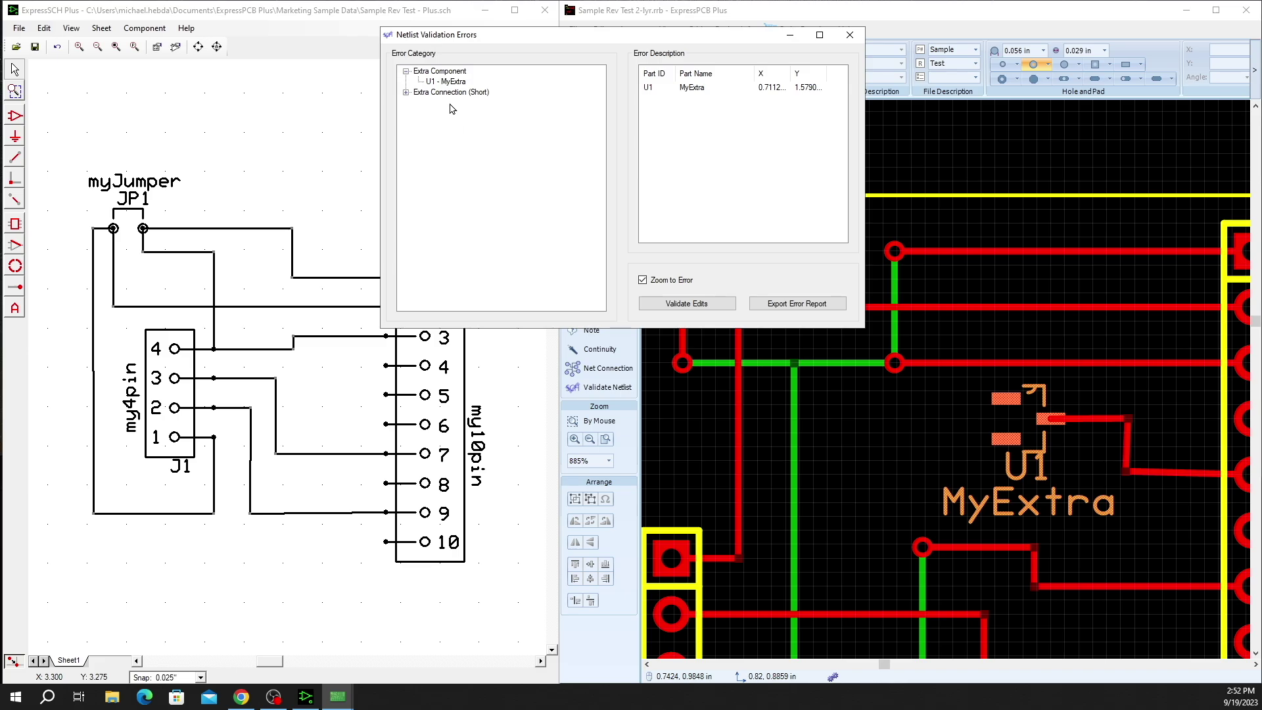
pyautogui.click(642, 280)
# Show the short from J2 my10pin pin 5 to U1 MyExtra on the board.
pyautogui.click(406, 92)
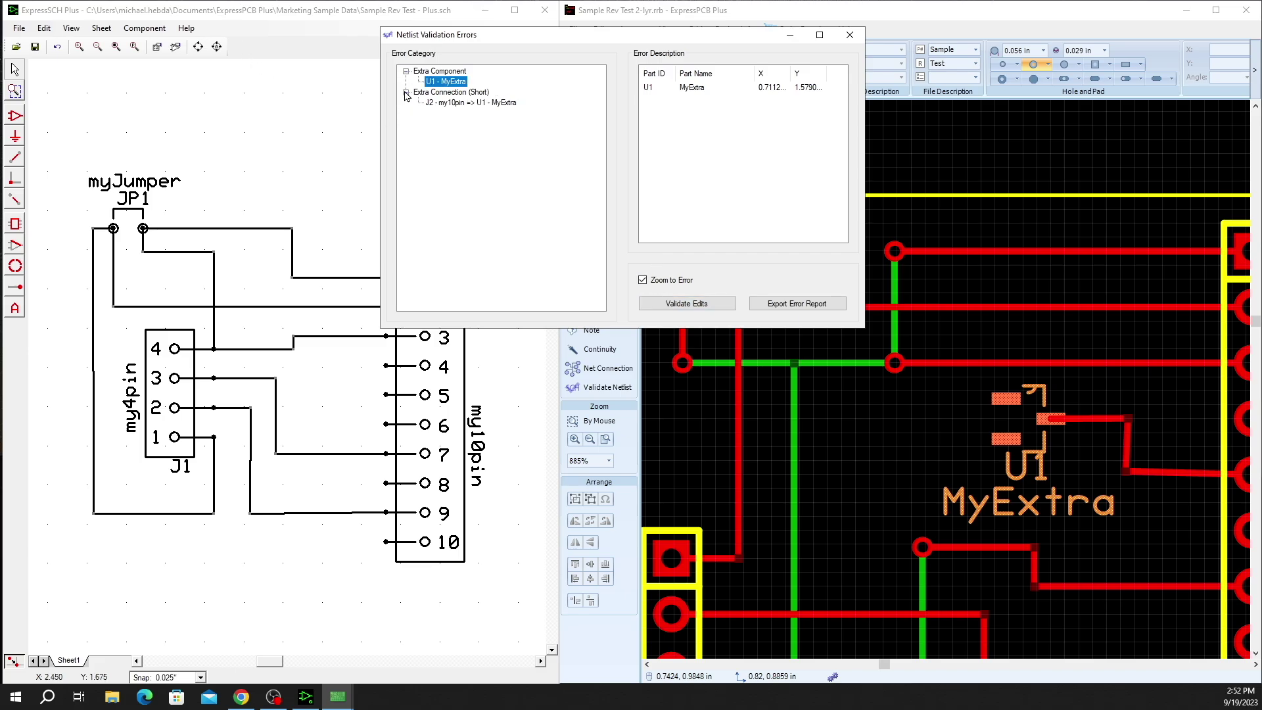
pyautogui.click(456, 103)
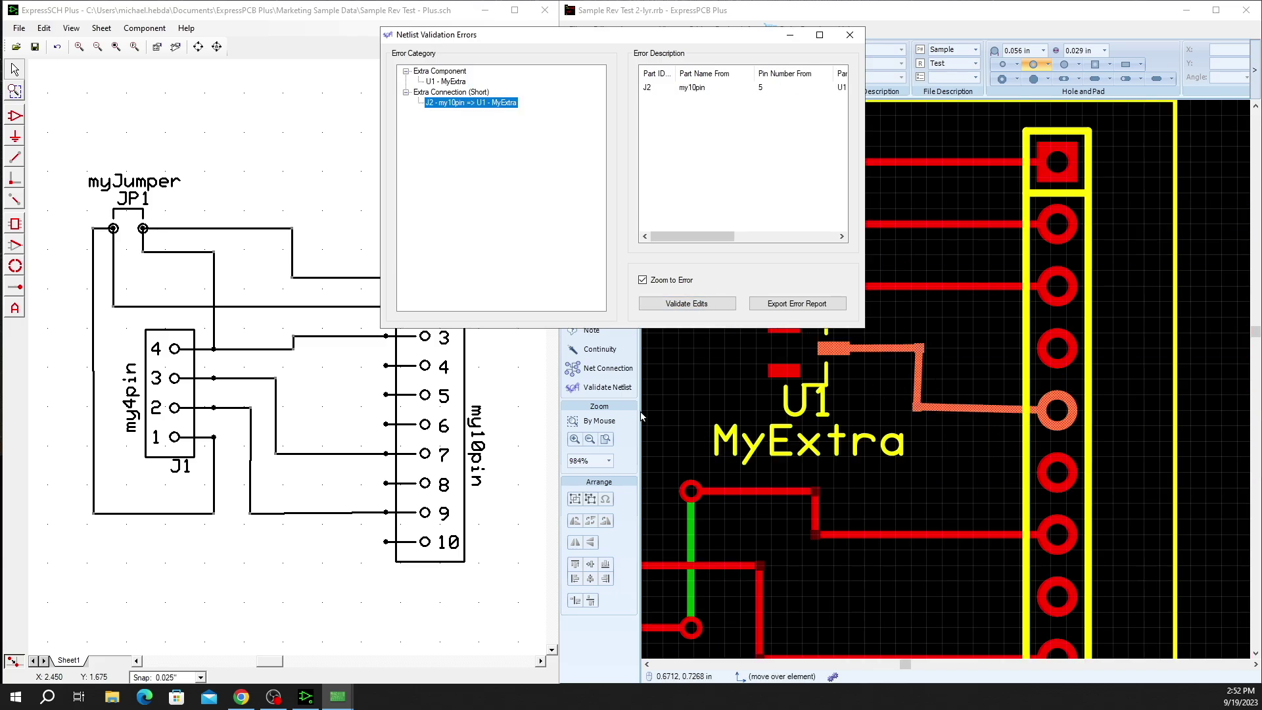
pyautogui.moveTo(692, 33); pyautogui.dragTo(492, 41)
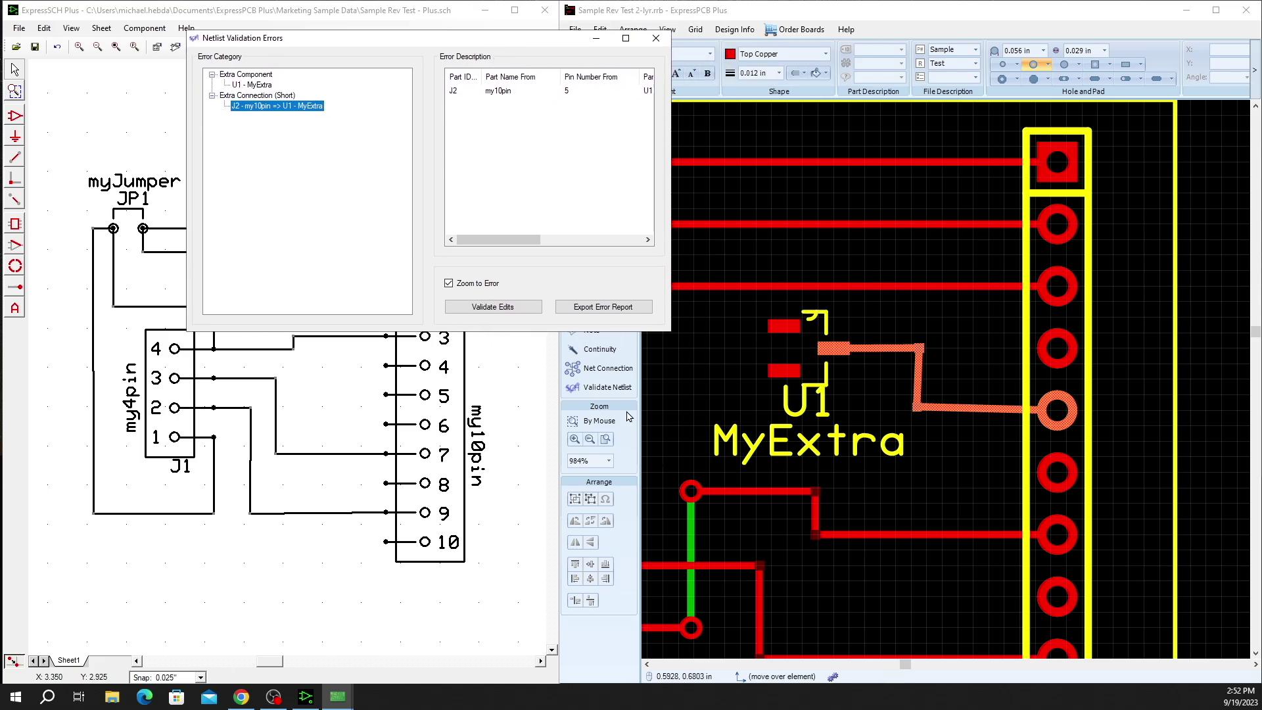
pyautogui.click(623, 457)
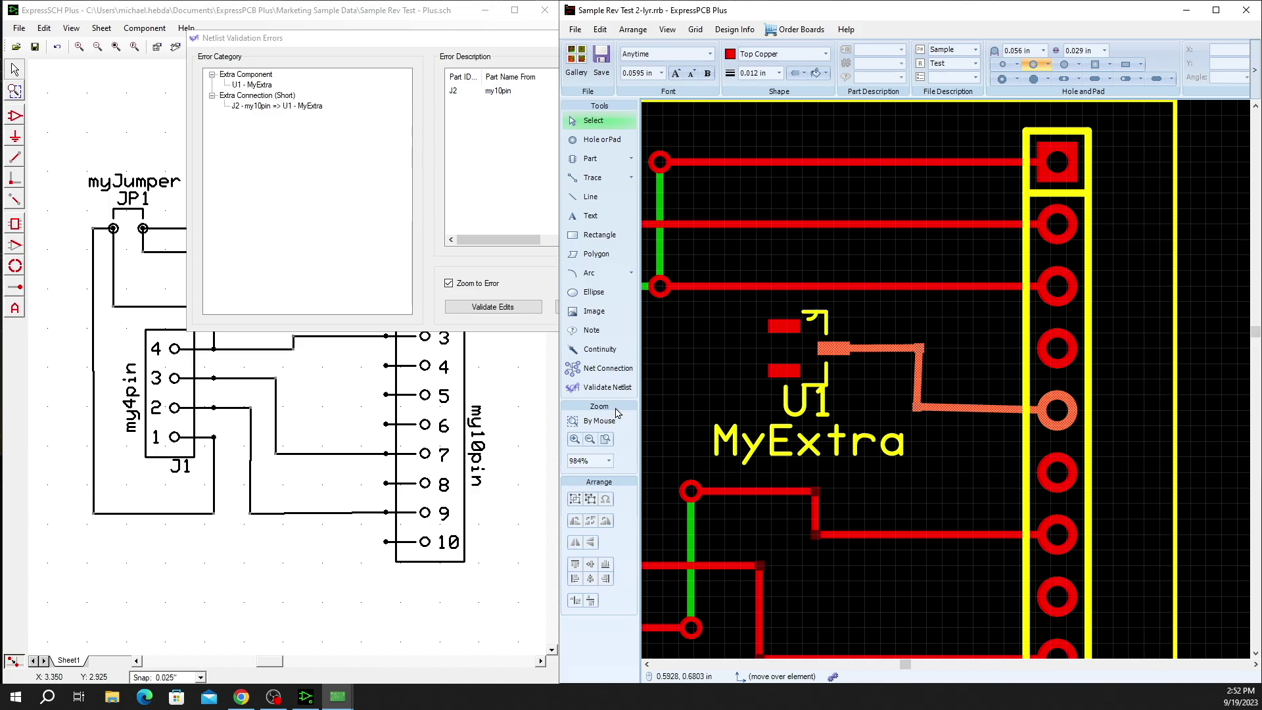
# Delete the green vertical bottom-copper trace near the top of the board and revalidate.
pyautogui.click(606, 438)
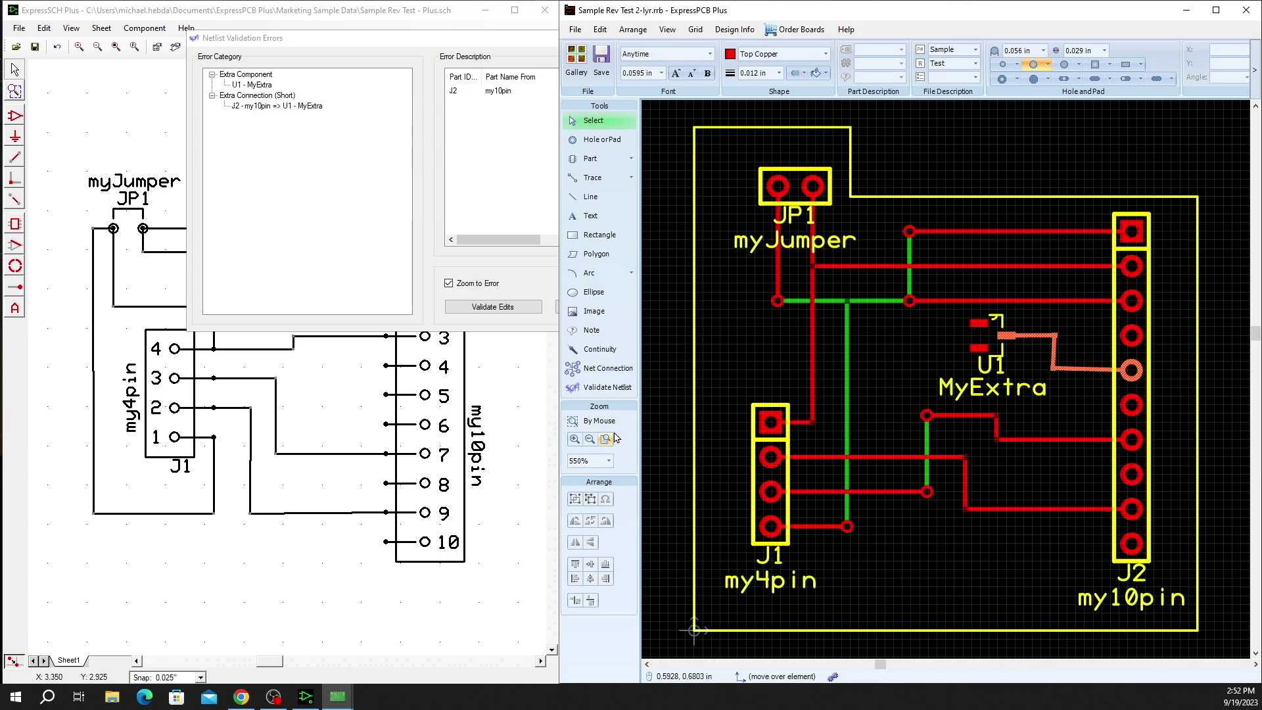
pyautogui.click(908, 282)
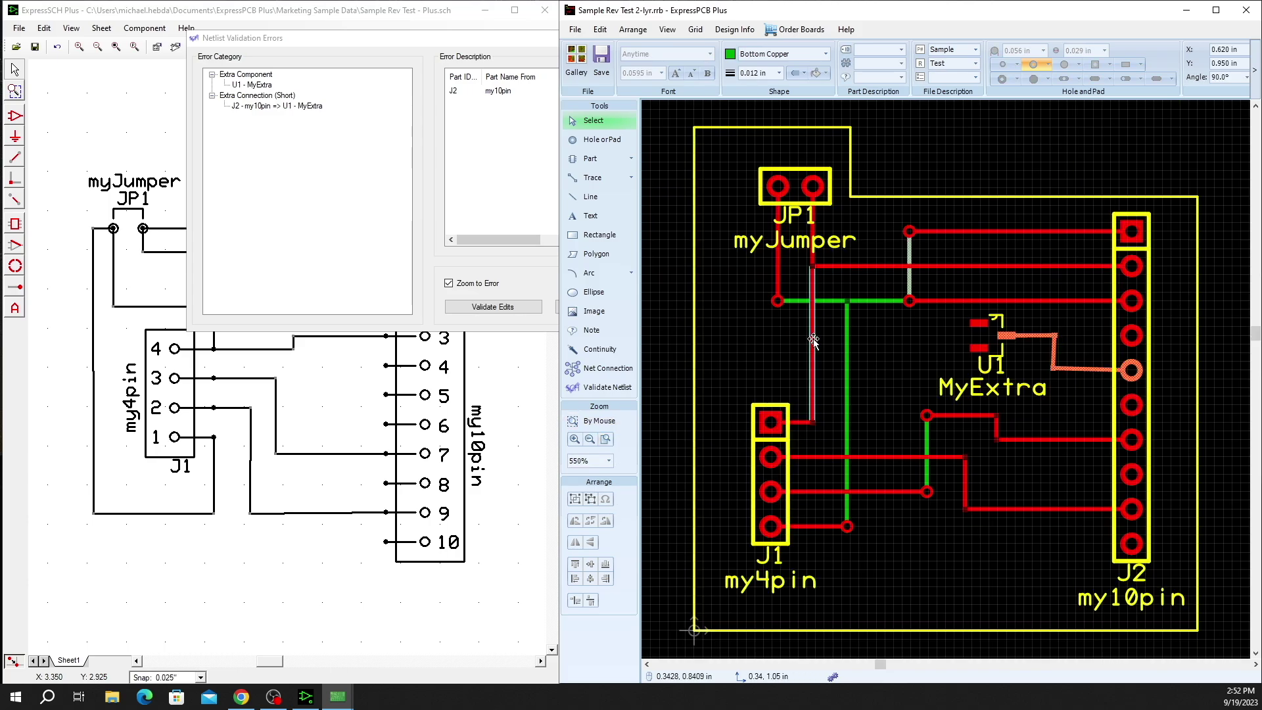
pyautogui.press('Delete')
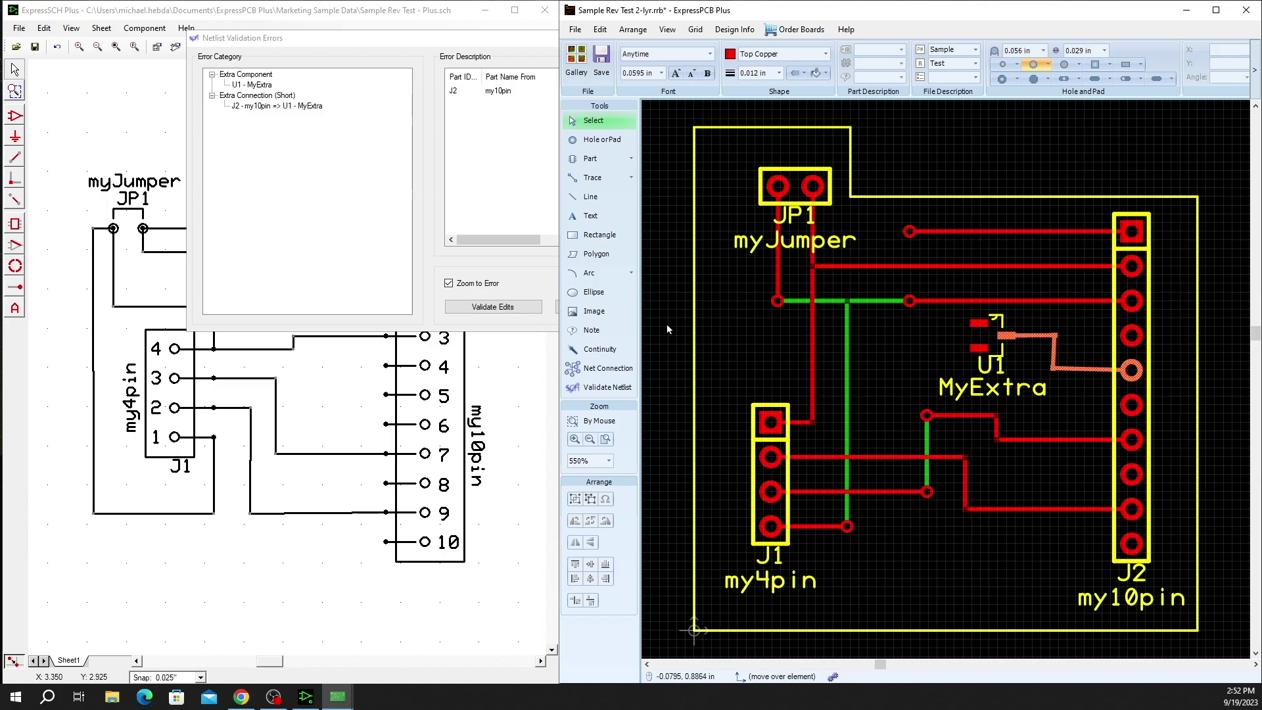
pyautogui.click(513, 307)
pyautogui.click(492, 307)
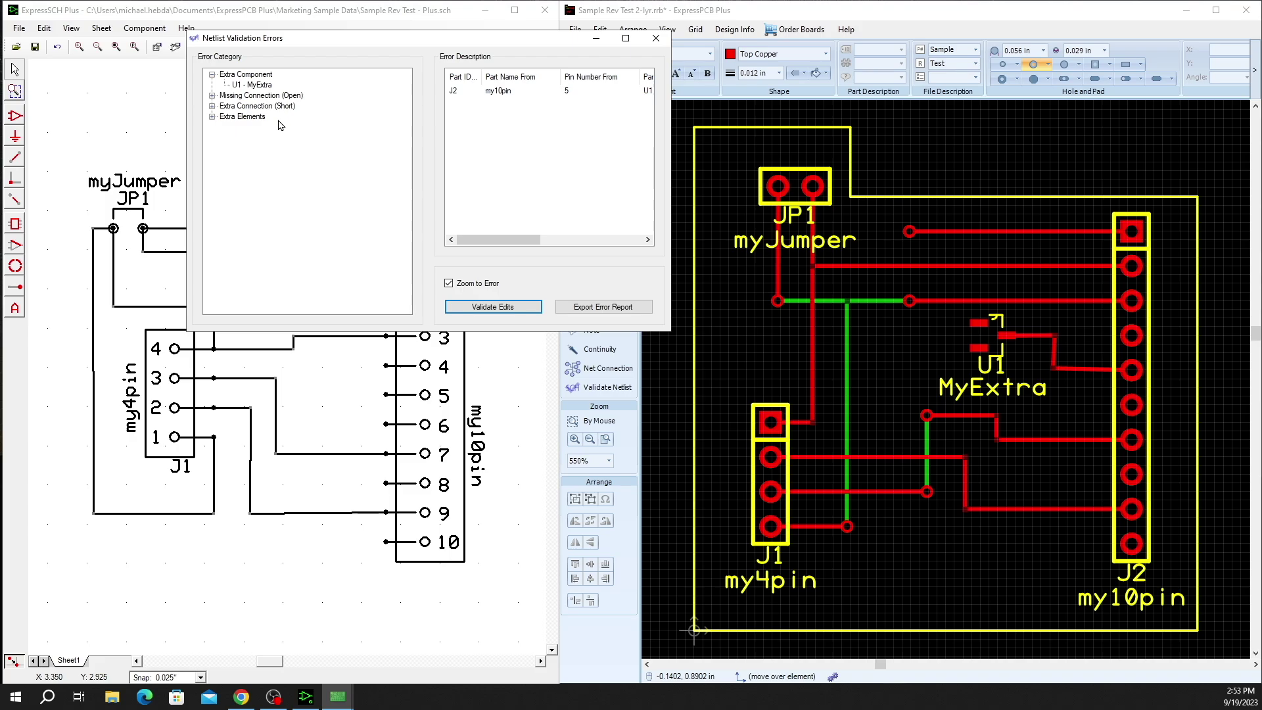
# Inspect the JP1 myJumper to J2 my10pin open, then zoom to the extra element at 0.62, 1.35.
pyautogui.click(212, 97)
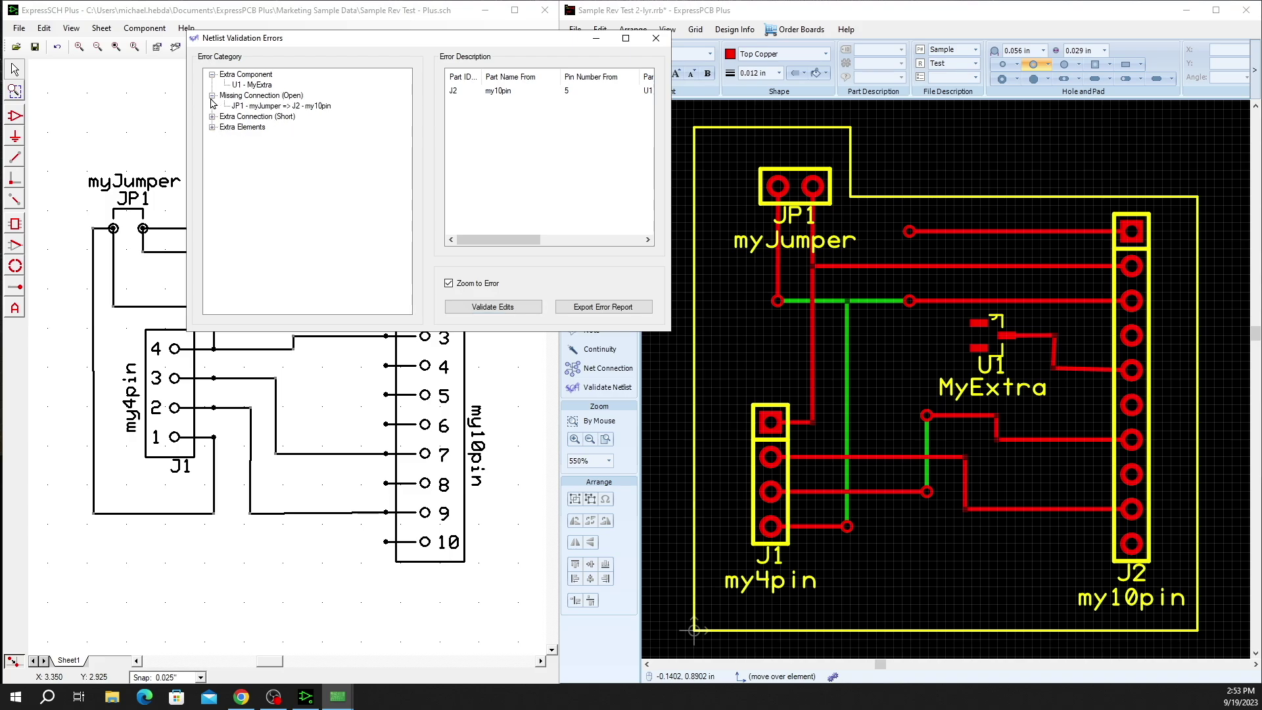
pyautogui.click(248, 106)
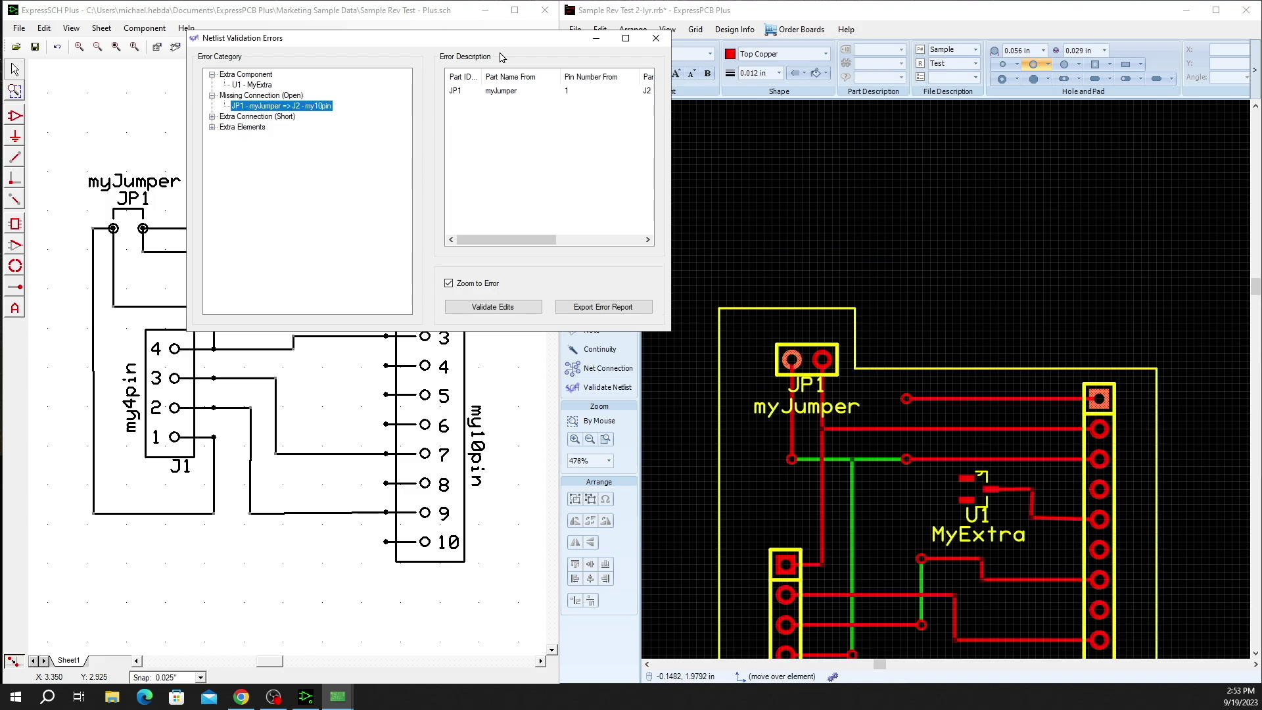
pyautogui.moveTo(497, 44); pyautogui.dragTo(807, 16)
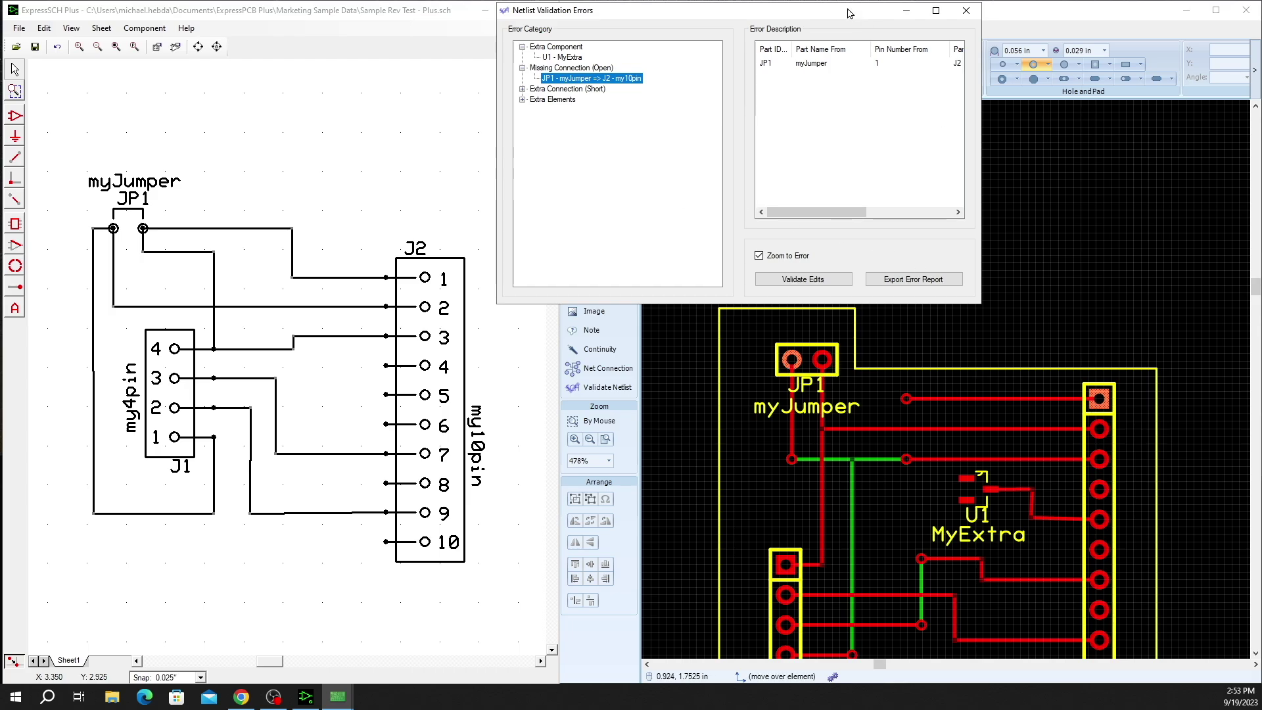
pyautogui.moveTo(844, 15); pyautogui.dragTo(639, 48)
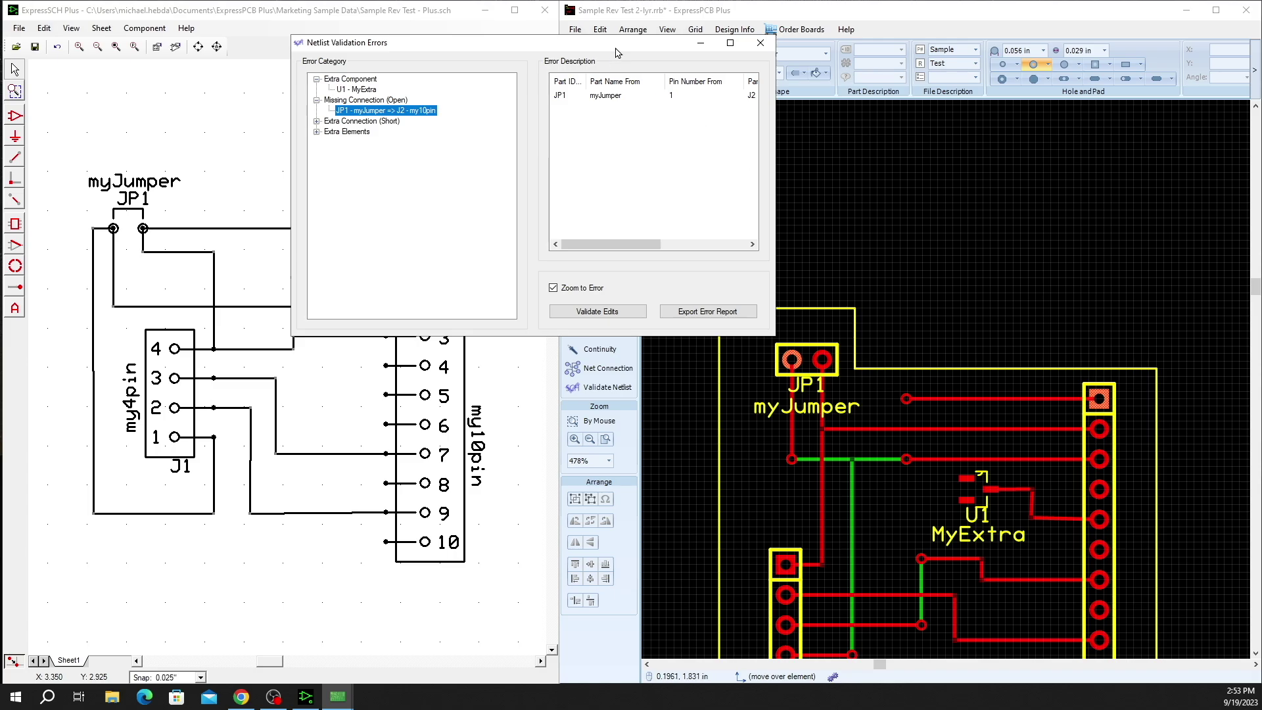
pyautogui.moveTo(616, 52); pyautogui.dragTo(576, 52)
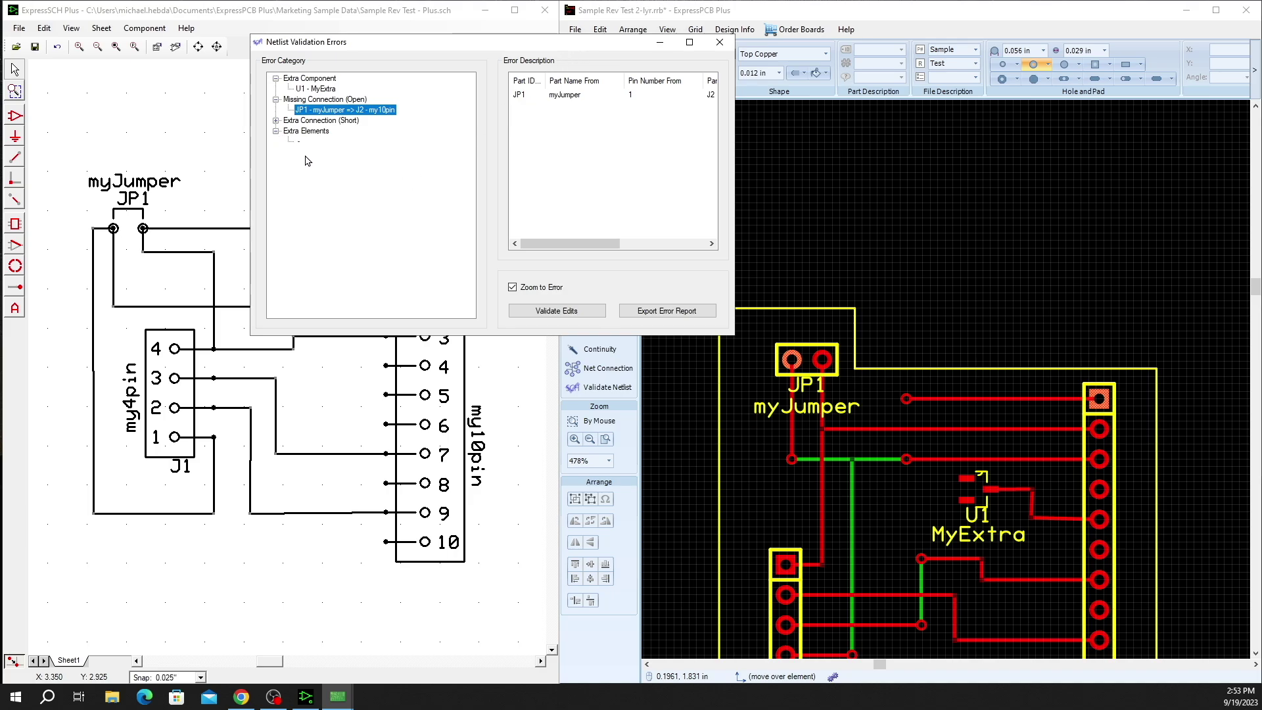
pyautogui.click(299, 141)
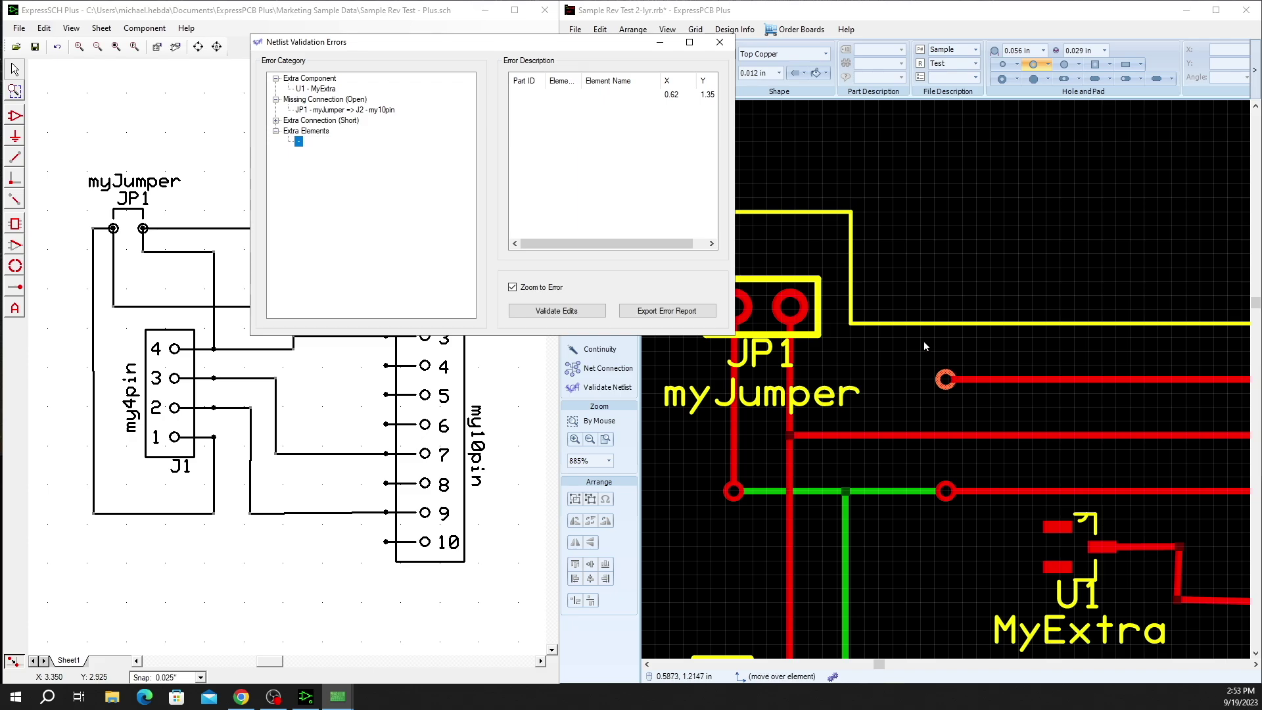
# Edit the short vertical trace beside JP1 myJumper and revalidate the netlist.
pyautogui.click(276, 130)
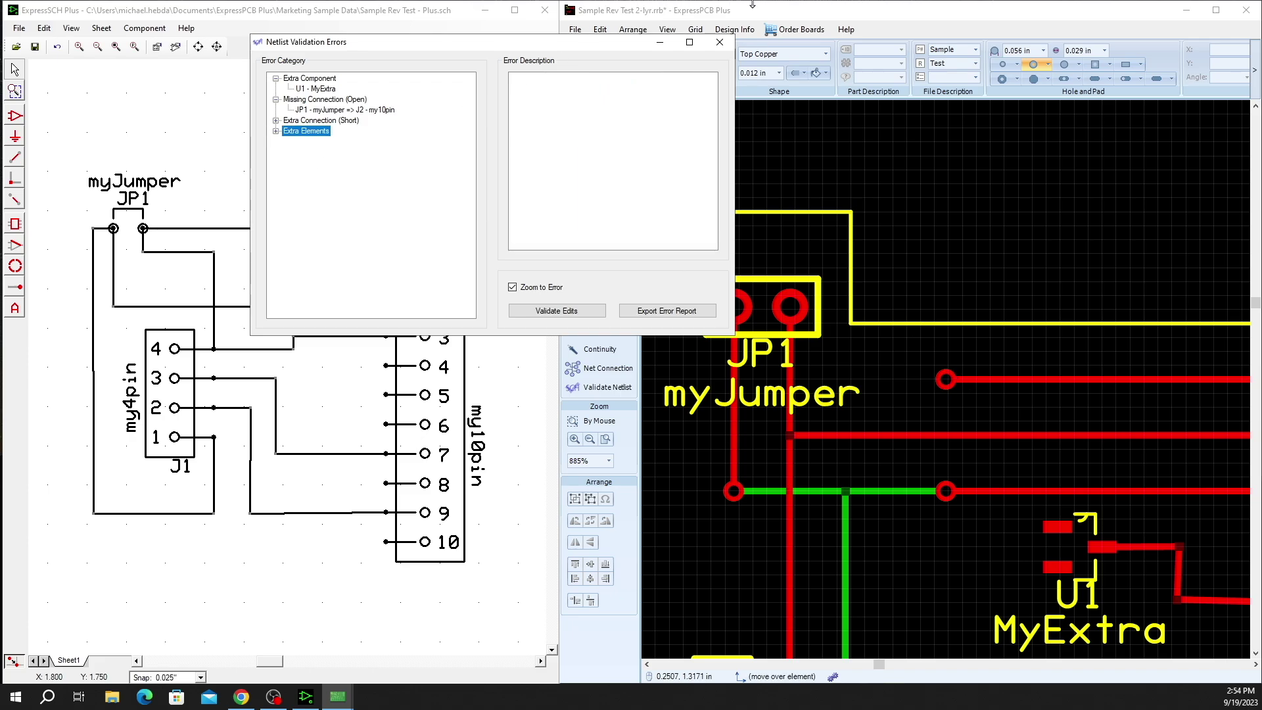
pyautogui.click(809, 256)
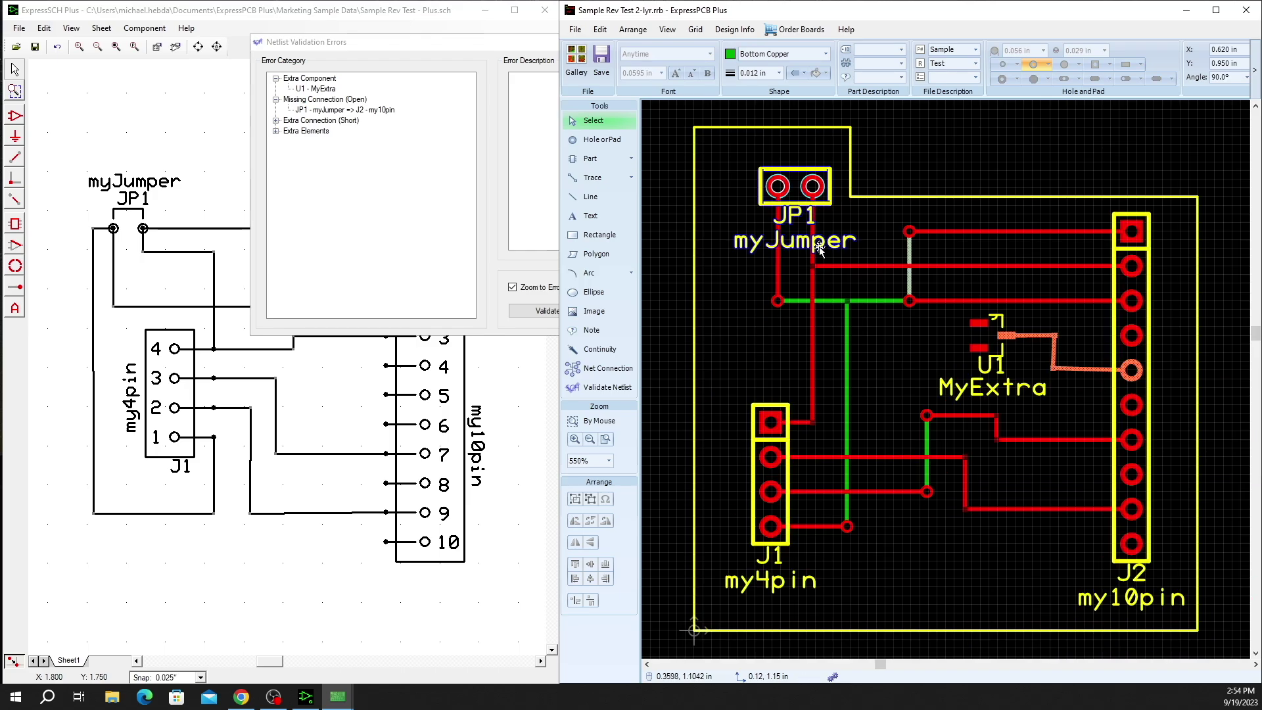
pyautogui.click(905, 279)
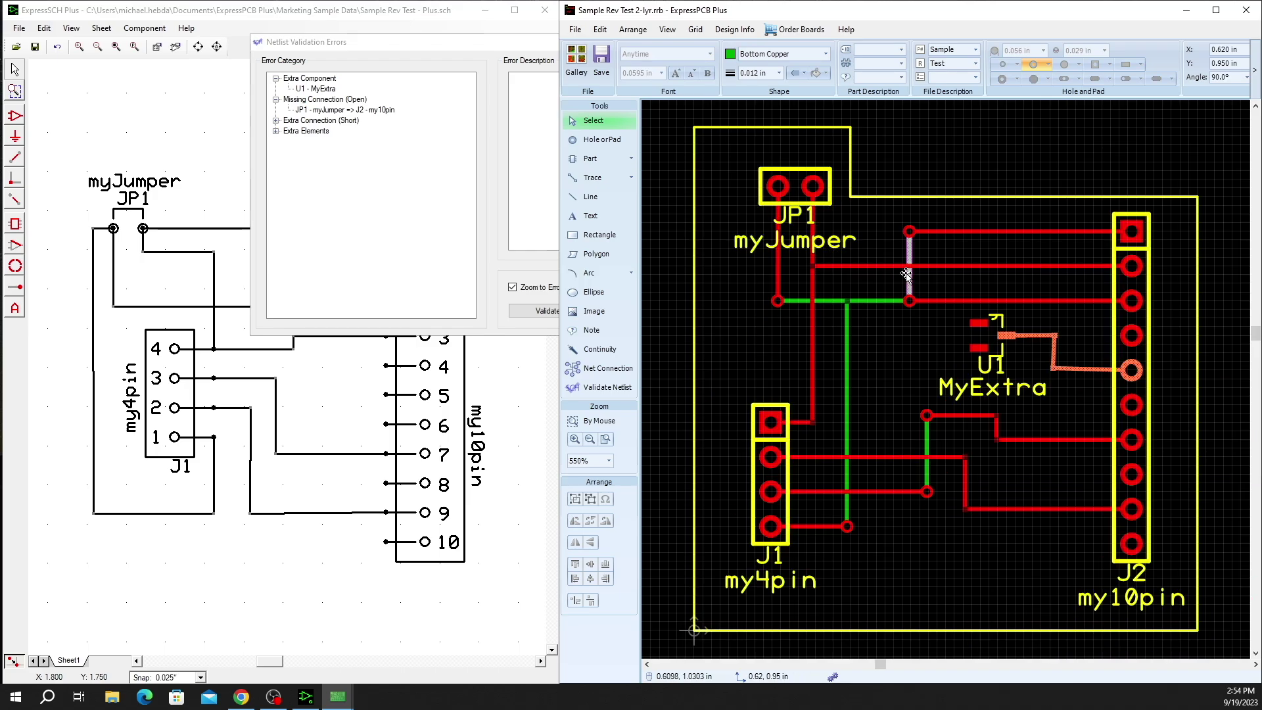
pyautogui.click(547, 311)
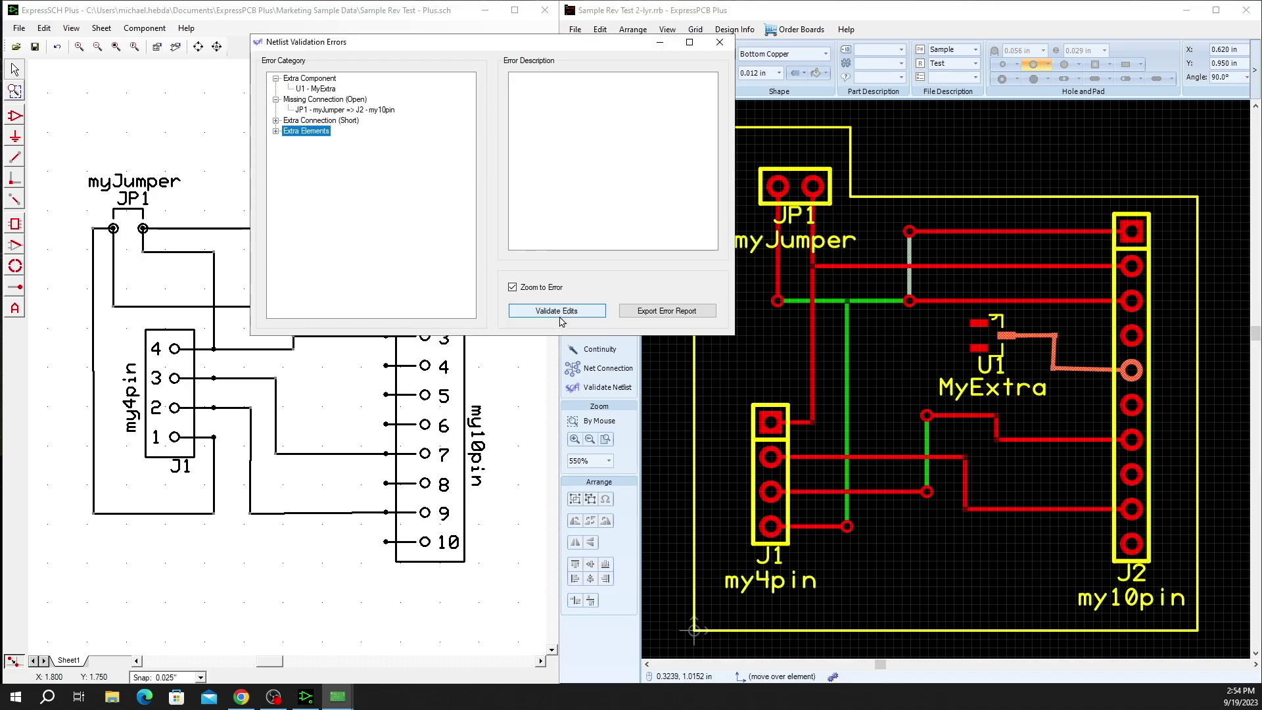
pyautogui.click(549, 319)
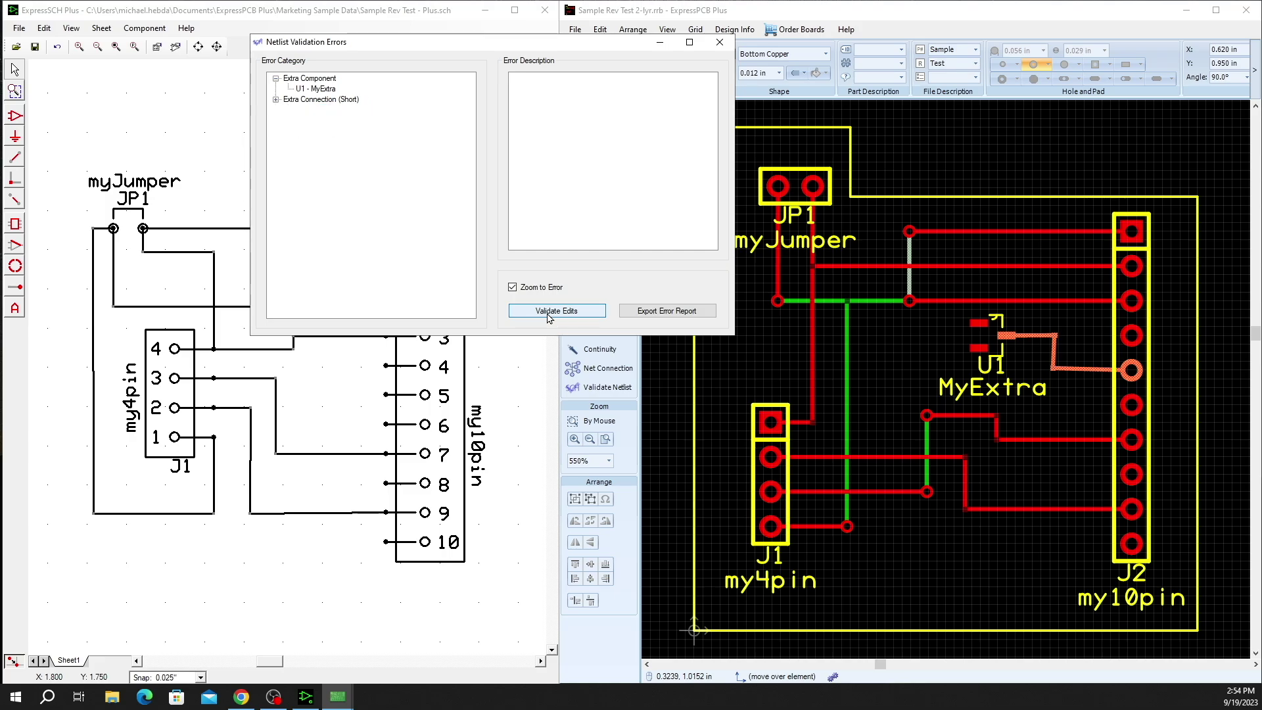
# Break the trace shorting U1 to J2, revalidate, and expand the Extra Elements errors.
pyautogui.click(909, 357)
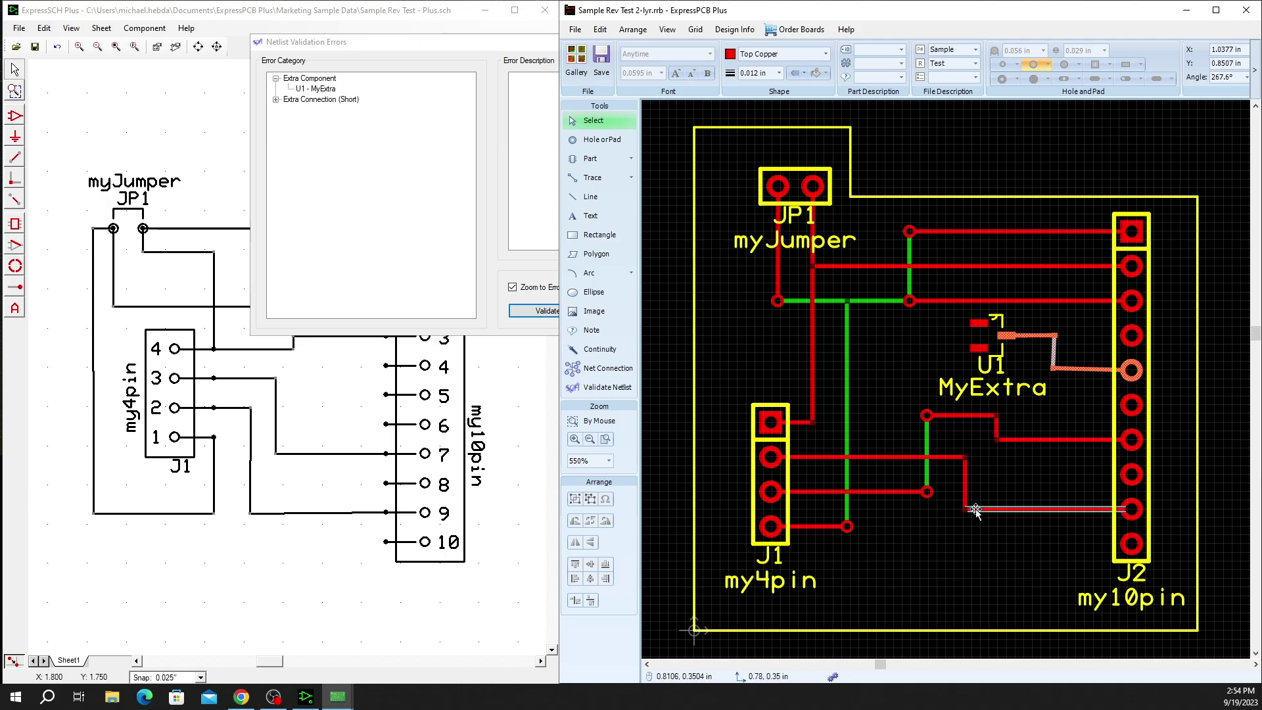
pyautogui.moveTo(975, 508); pyautogui.dragTo(1027, 509)
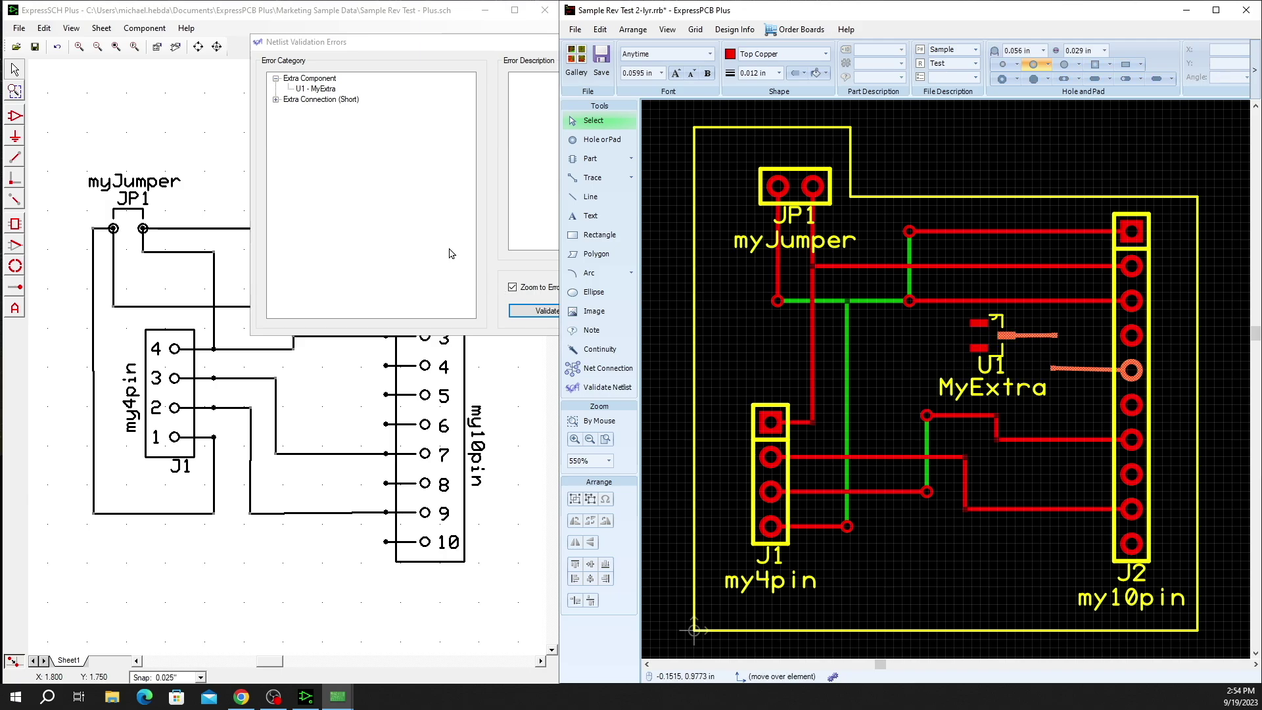
pyautogui.click(494, 247)
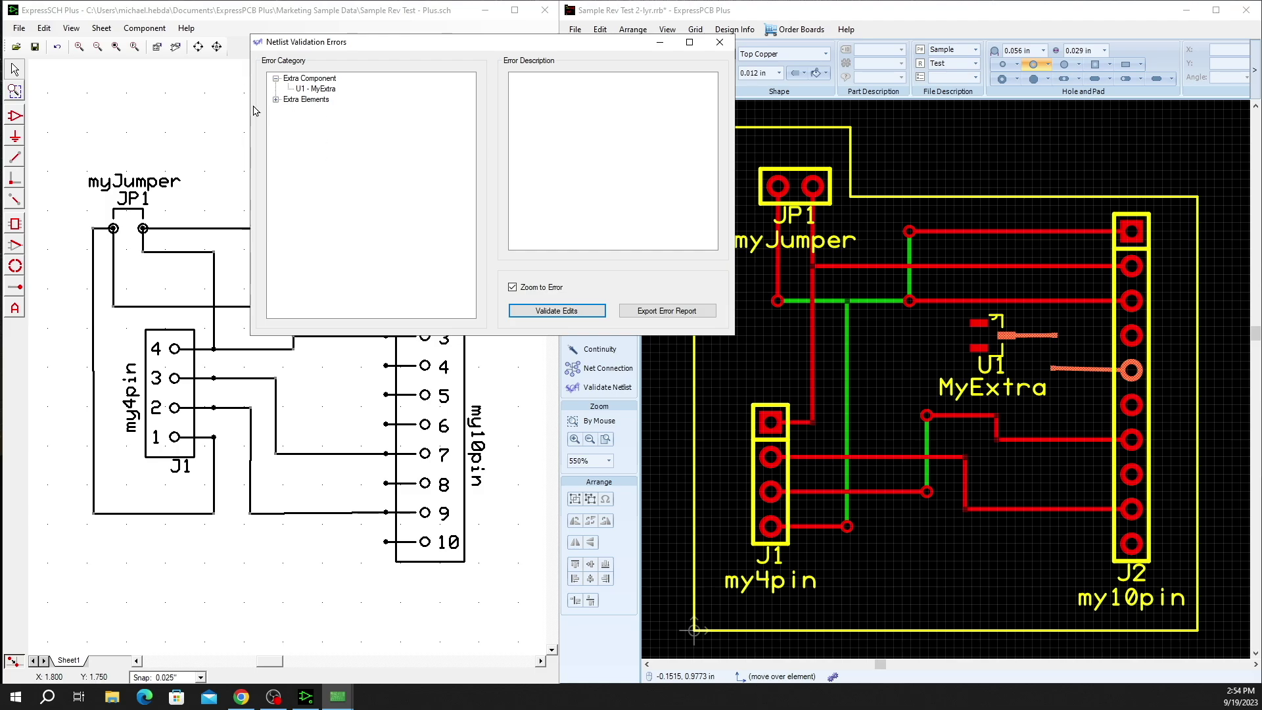
pyautogui.click(276, 100)
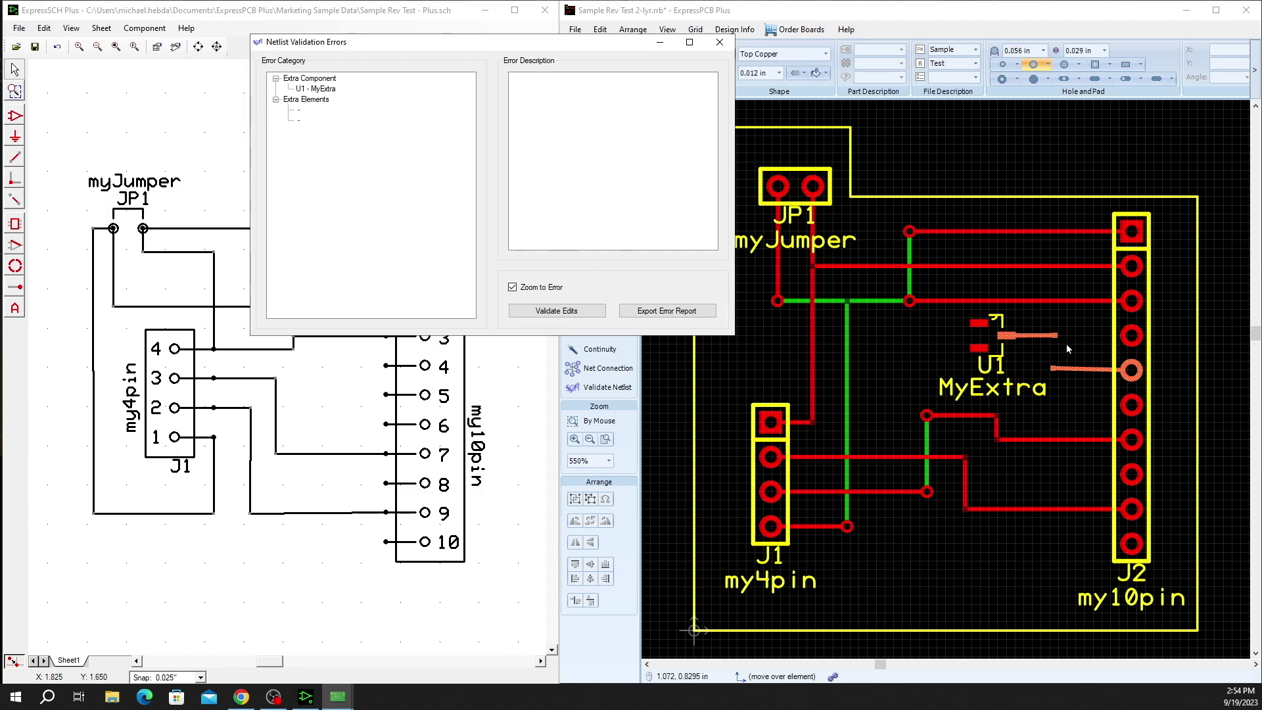
# Zoom to the remaining stray element, then to extra part U1 MyExtra at X 0.7112, Y 1.5790.
pyautogui.click(299, 111)
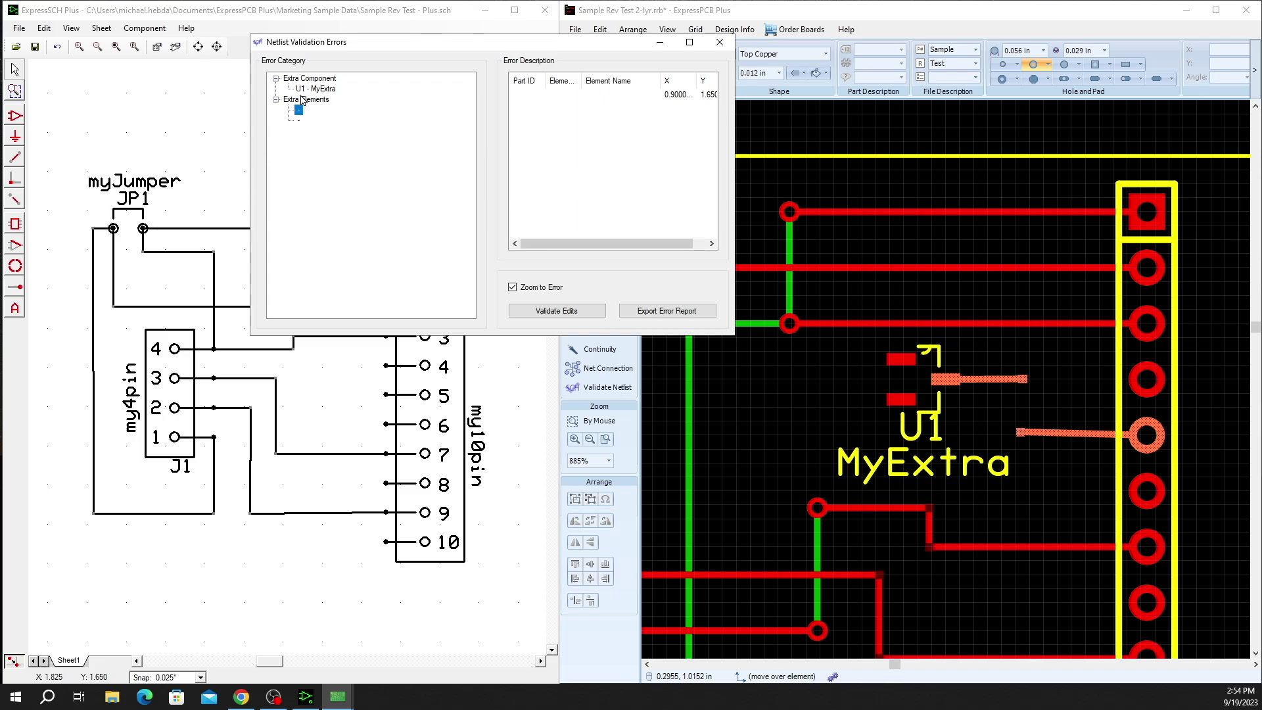
pyautogui.click(316, 90)
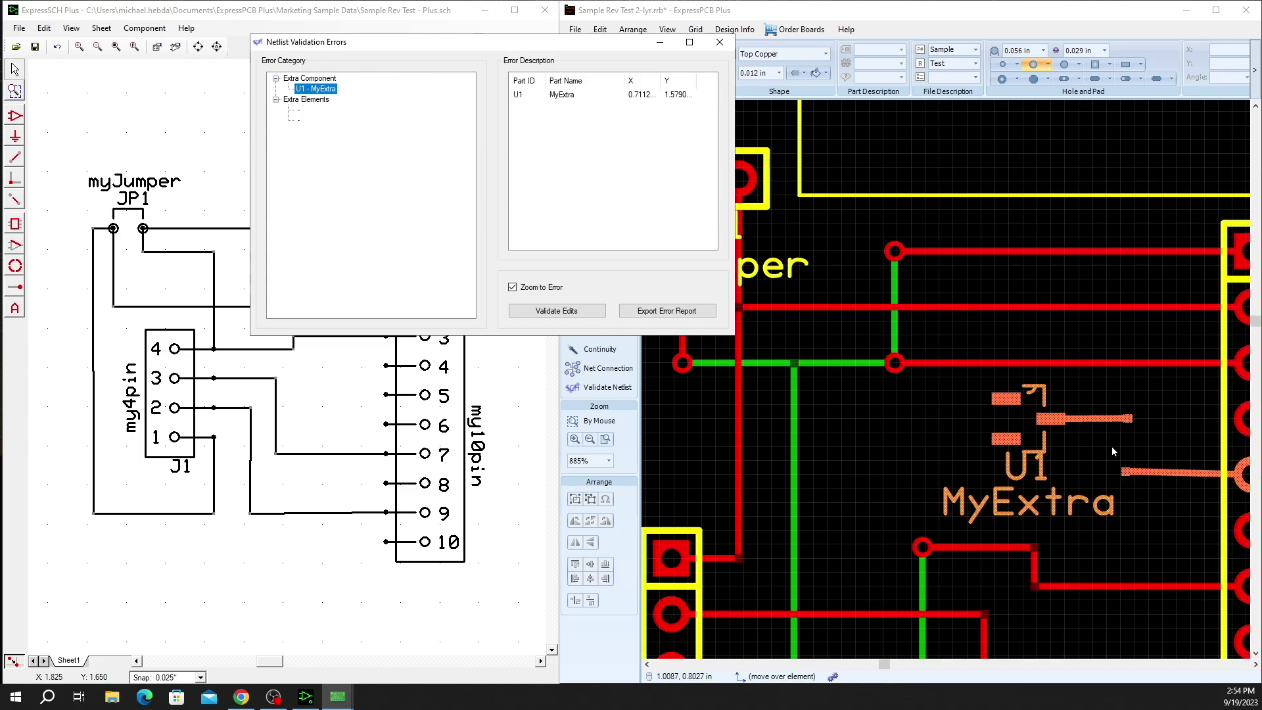
# Delete extra part U1 MyExtra, revalidate, and acknowledge that all errors are solved.
pyautogui.click(996, 431)
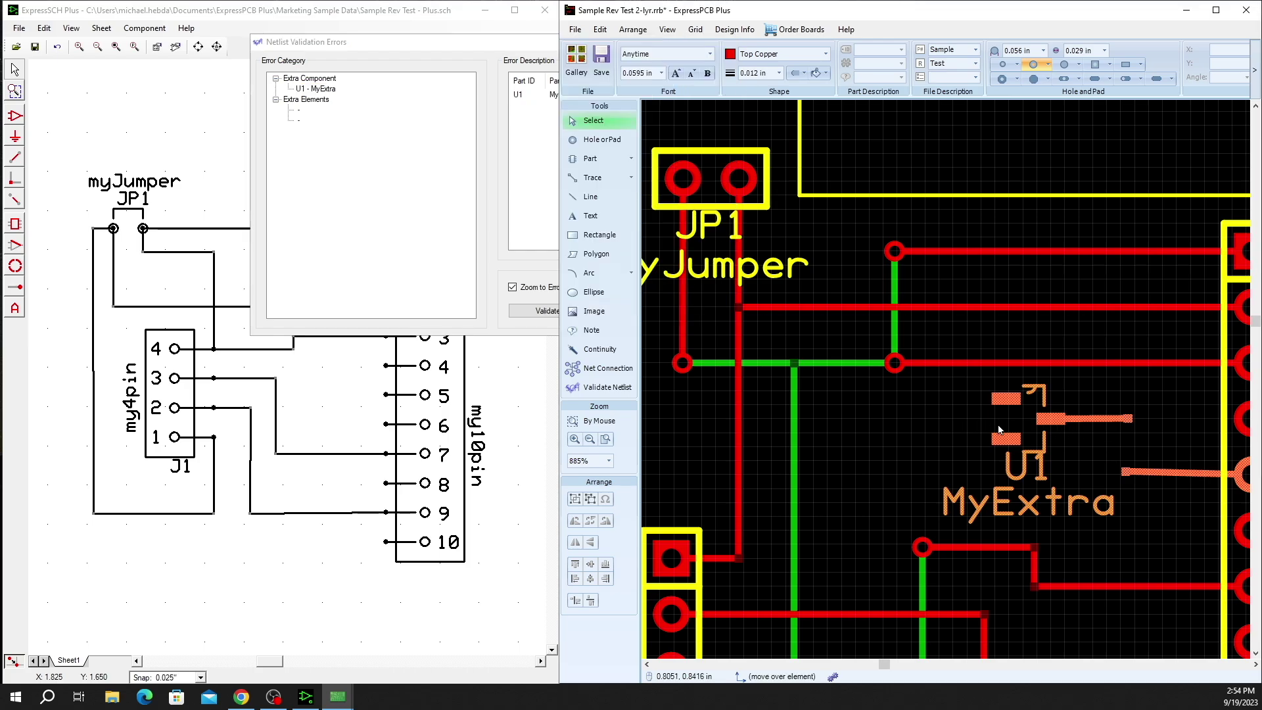
pyautogui.click(1002, 434)
pyautogui.press('Delete')
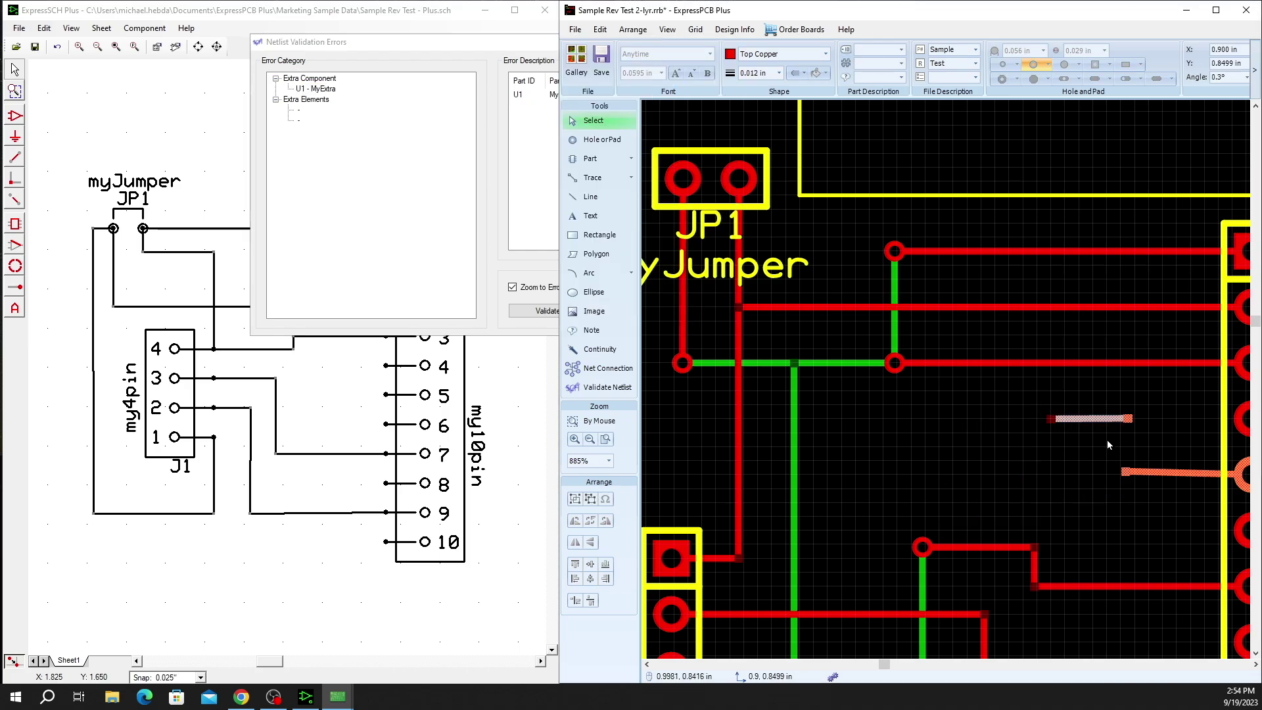
pyautogui.click(547, 312)
pyautogui.click(548, 313)
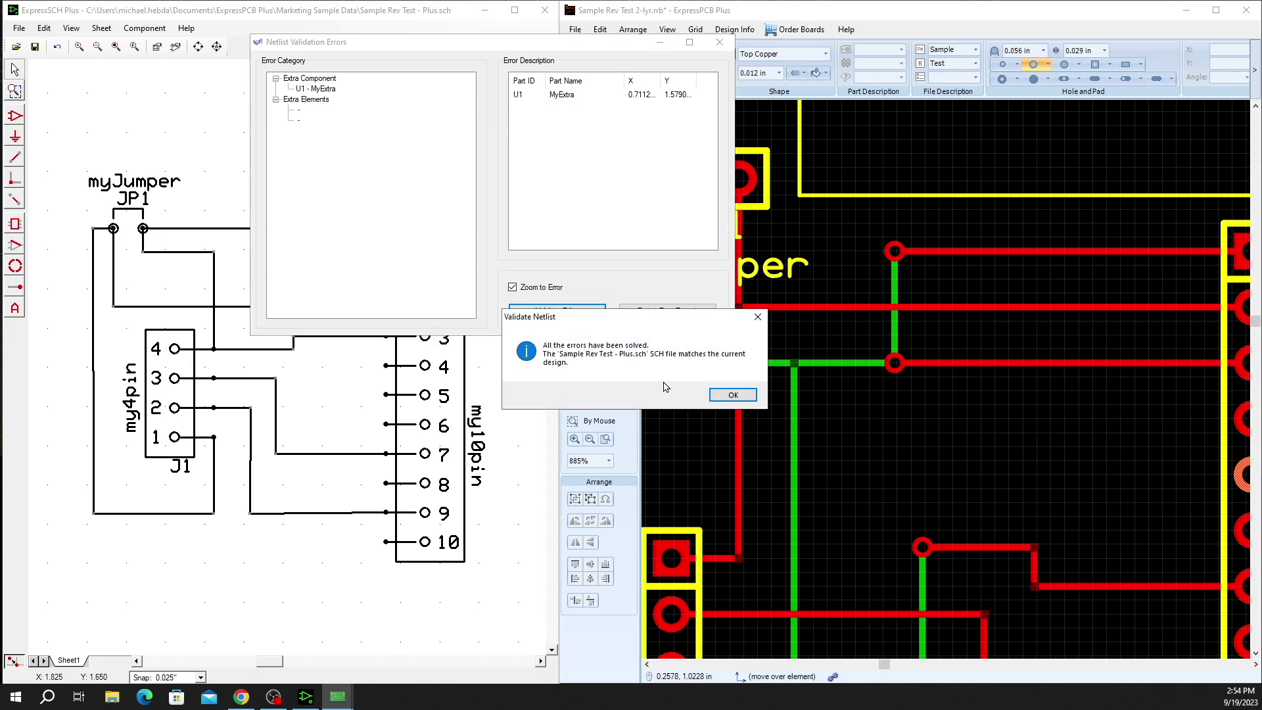
pyautogui.click(732, 394)
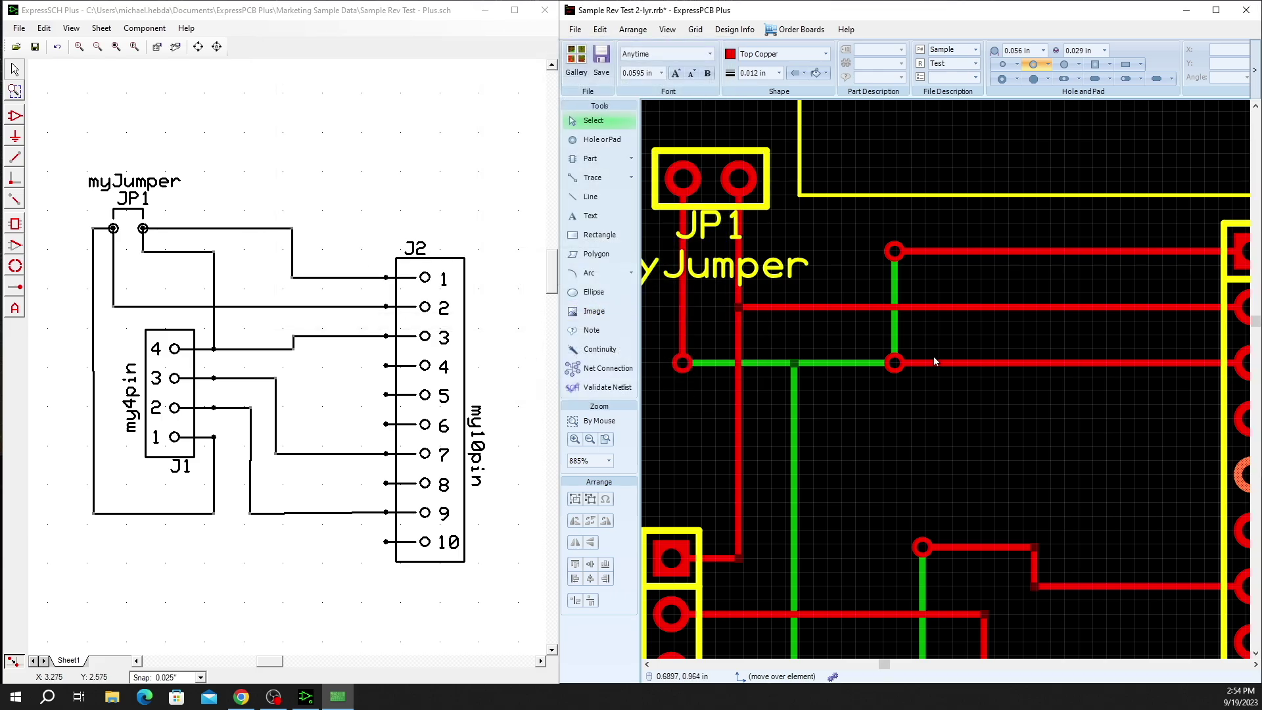
pyautogui.scroll(-3, 910, 396)
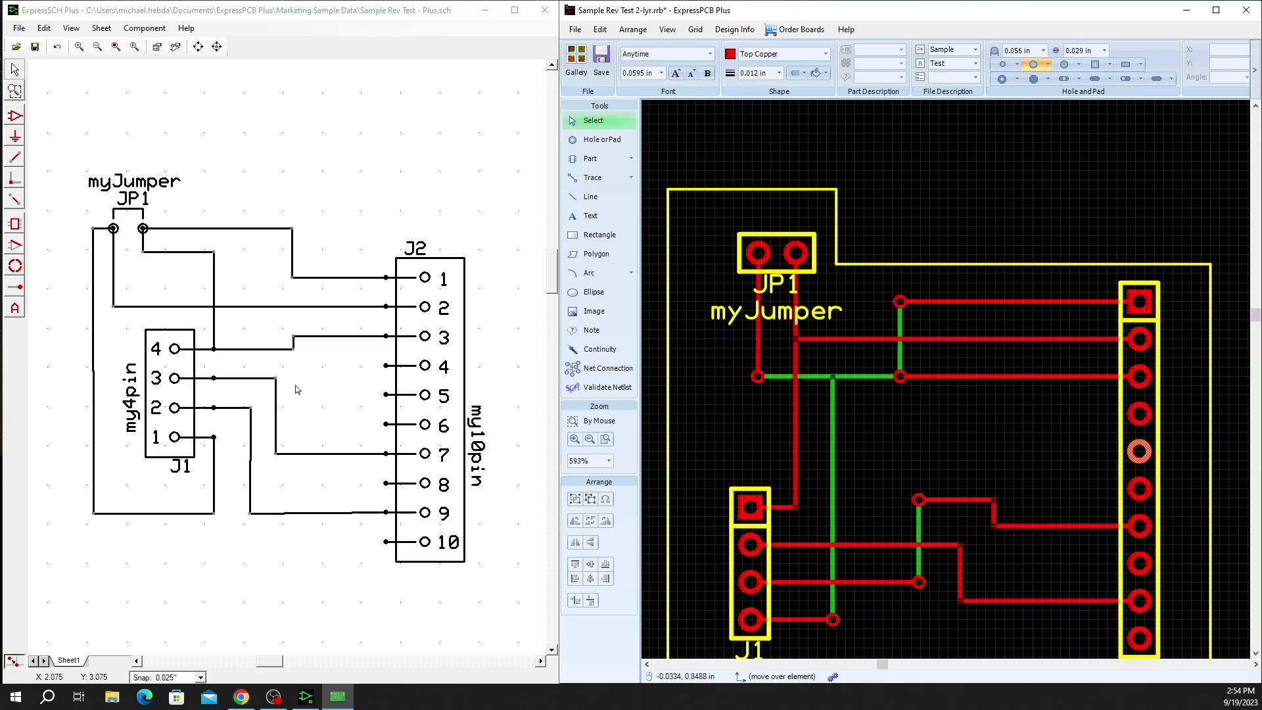